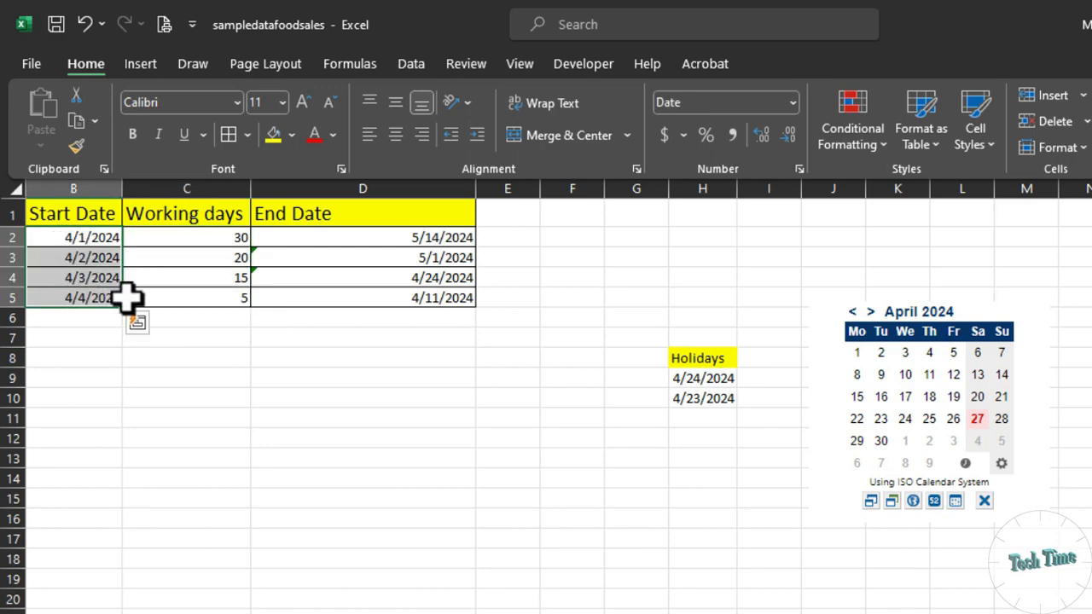
Step: Clear the existing End Date values in D2:D5
left_click_drag(156, 242, 190, 314)
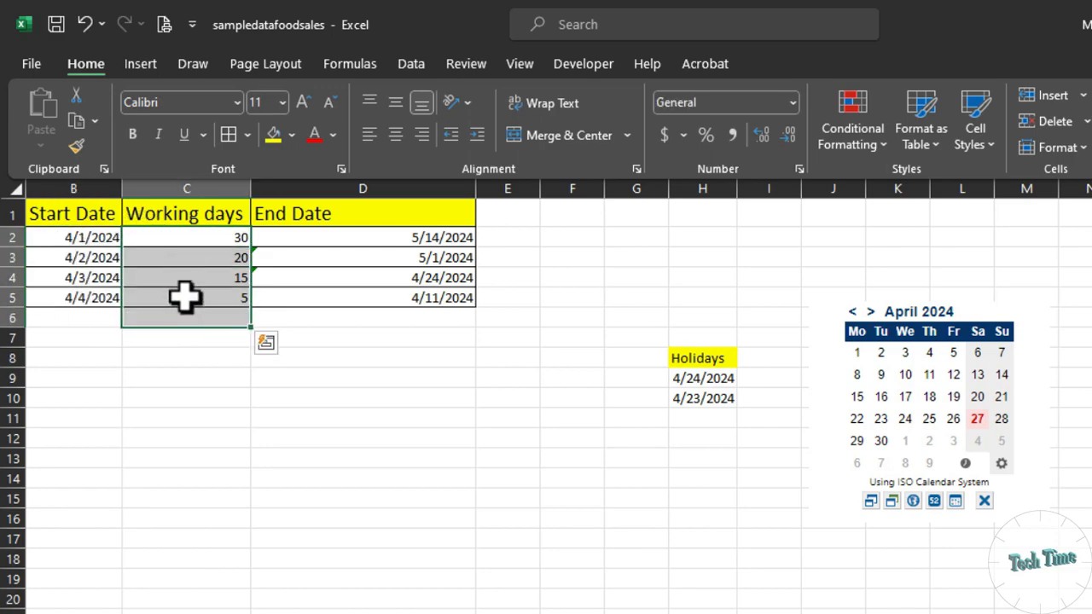
left_click_drag(305, 237, 367, 297)
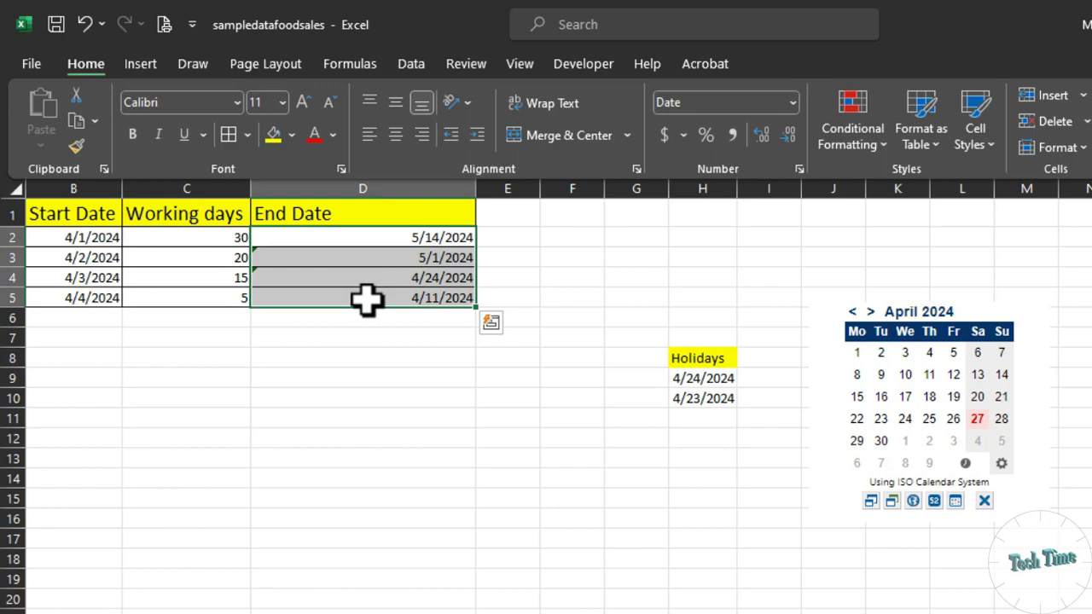
key("ctrl+z")
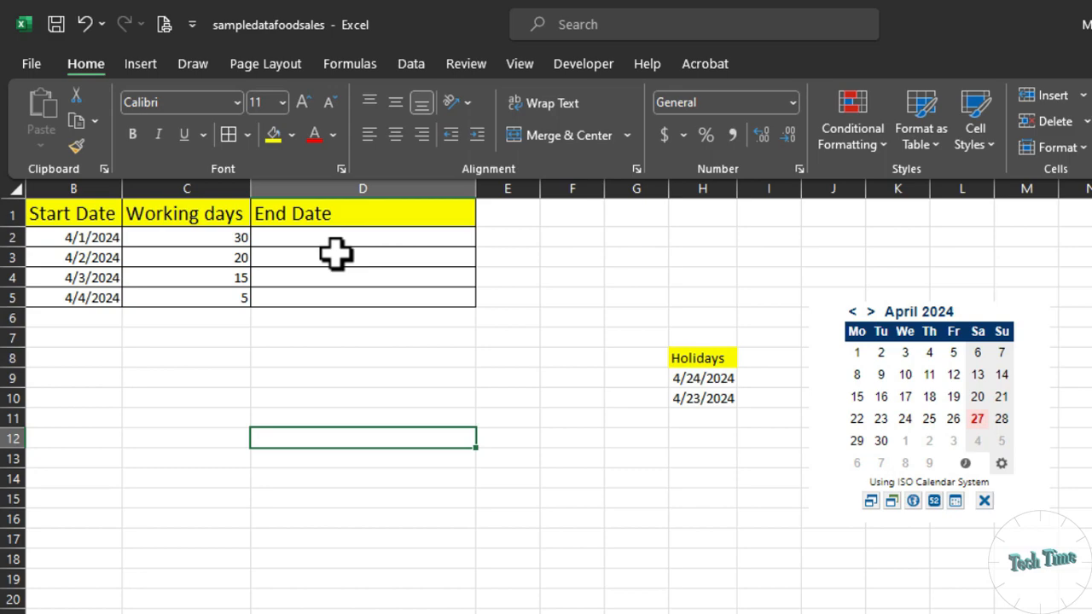
left_click(85, 238)
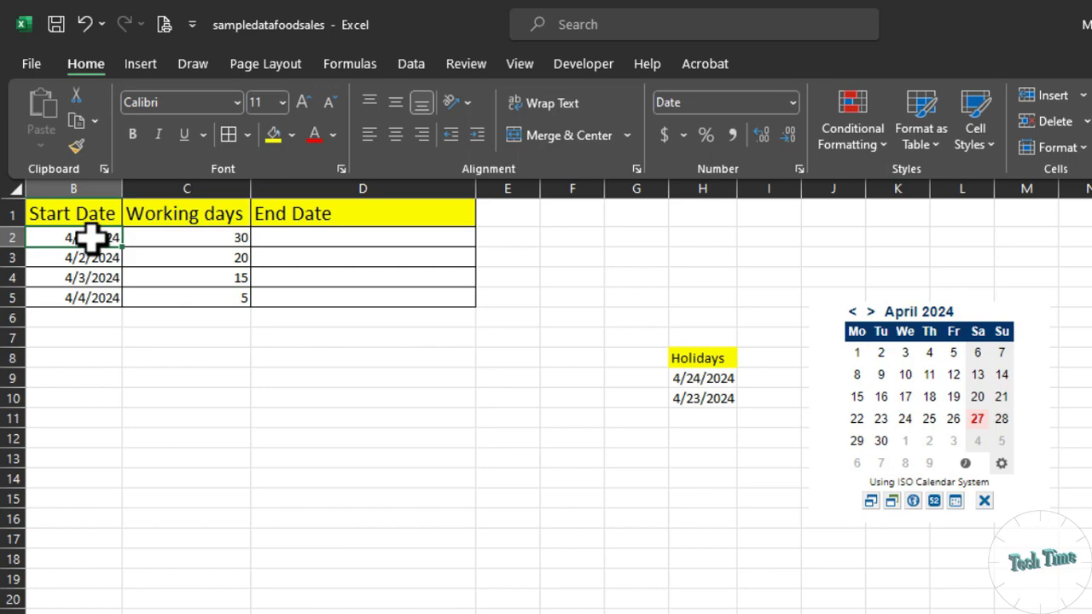
left_click(226, 240)
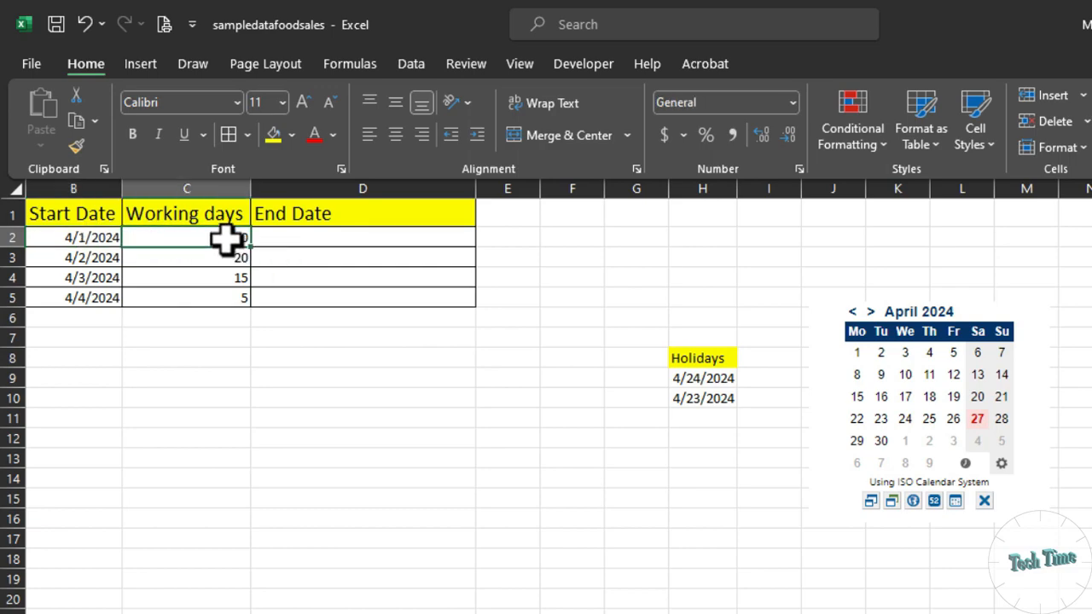
left_click(309, 243)
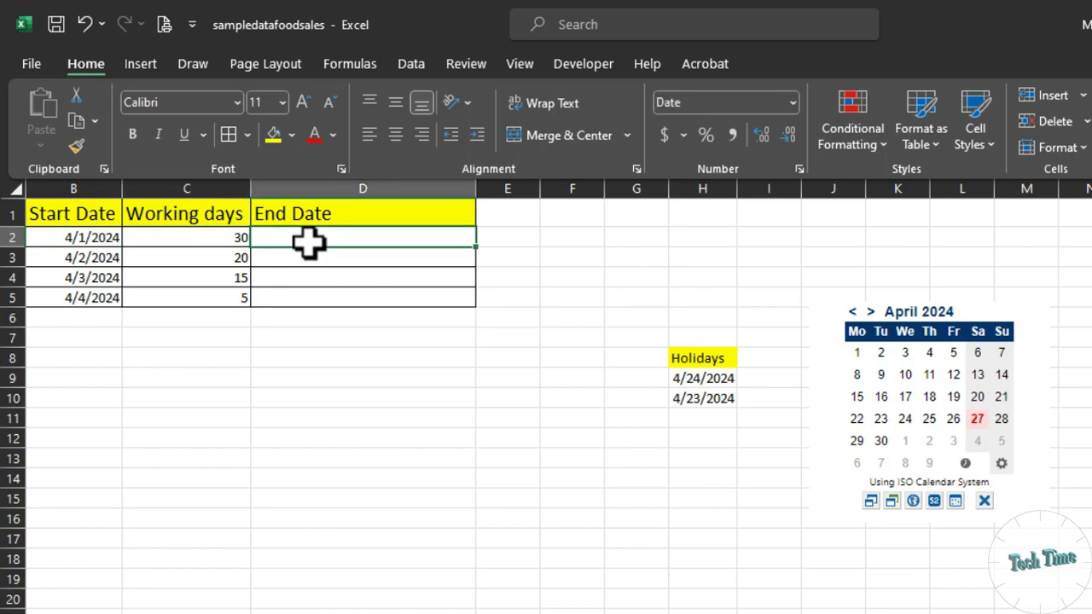
left_click(226, 241)
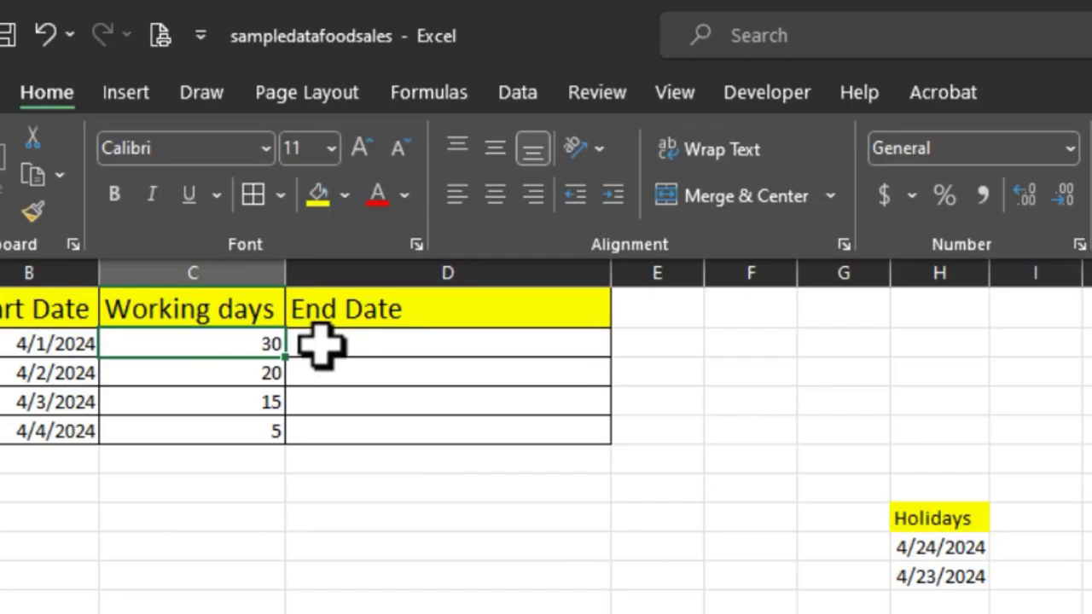
Step: Enter =WORKDAY(B2,C2,$H$9:$H$10) in D2 to calculate the first end date with the holidays as an absolute range
left_click(320, 346)
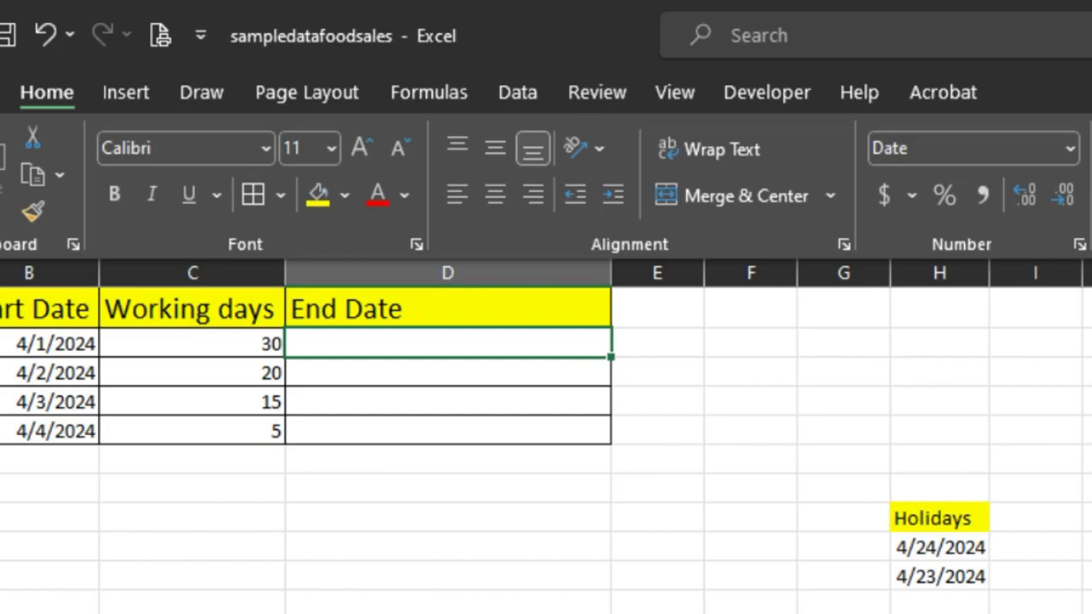
type("=workda")
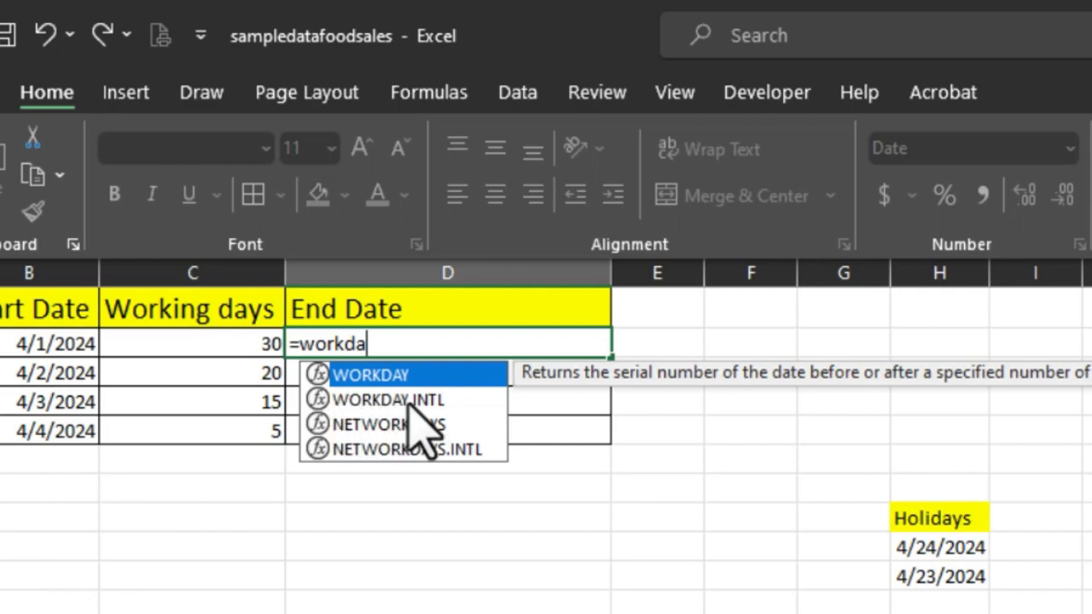
key("Tab")
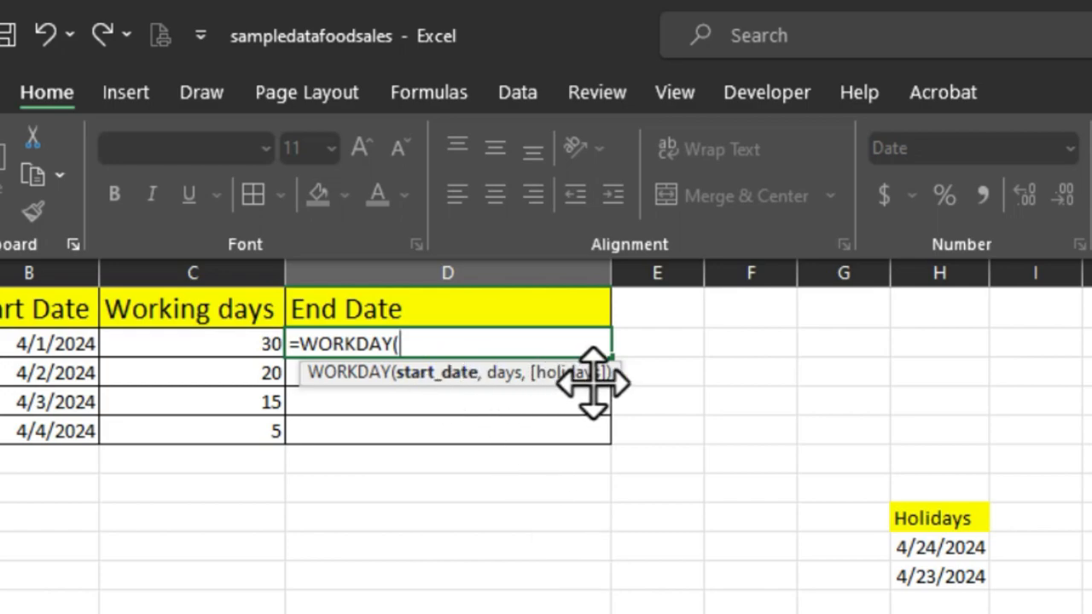
left_click(57, 344)
type(",")
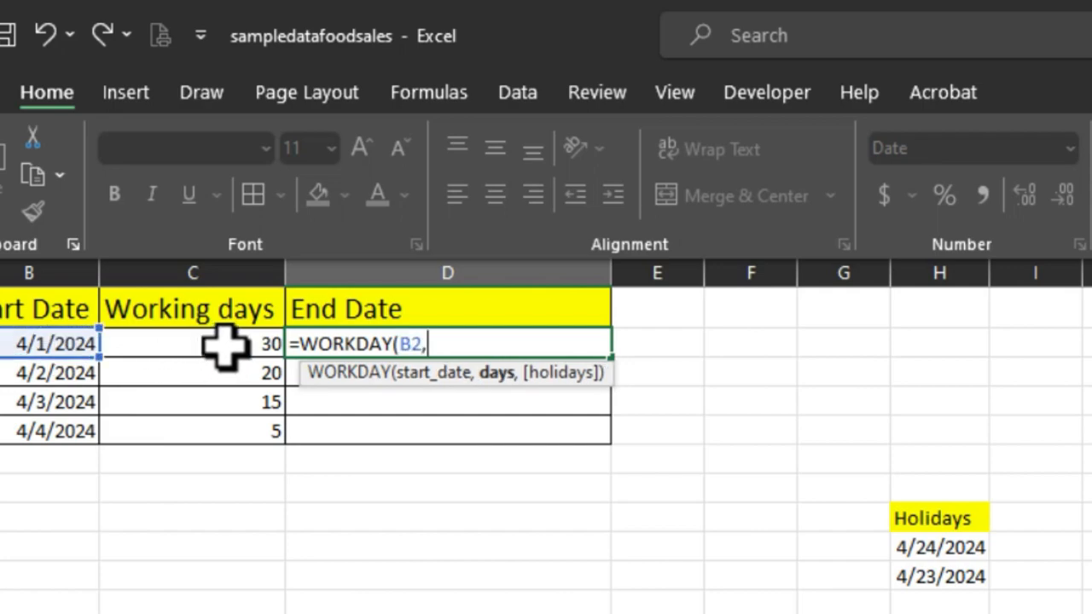
left_click(225, 346)
type(",")
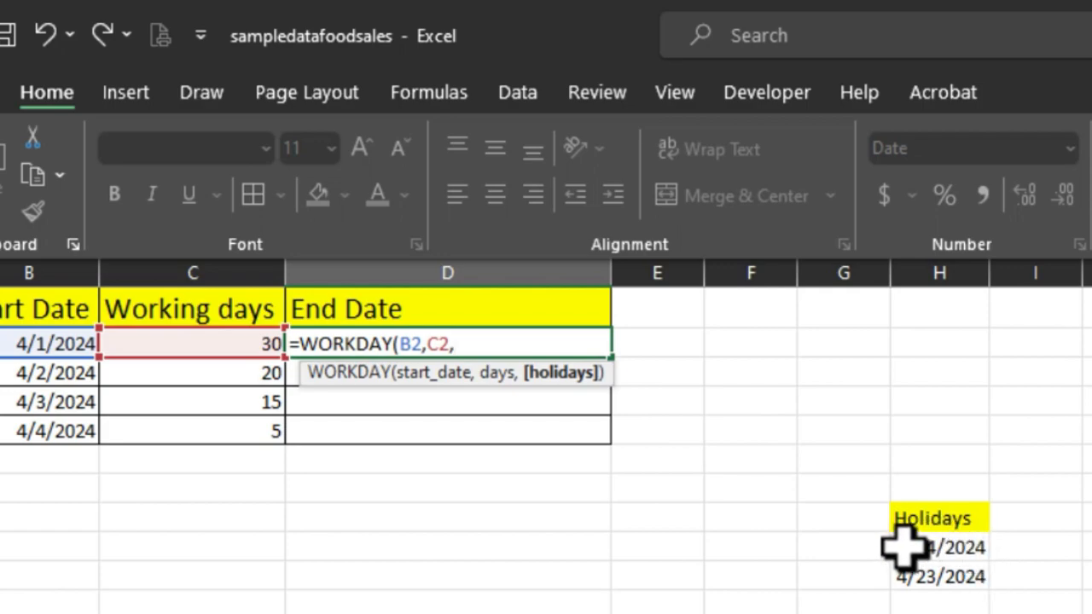
left_click_drag(904, 549, 945, 565)
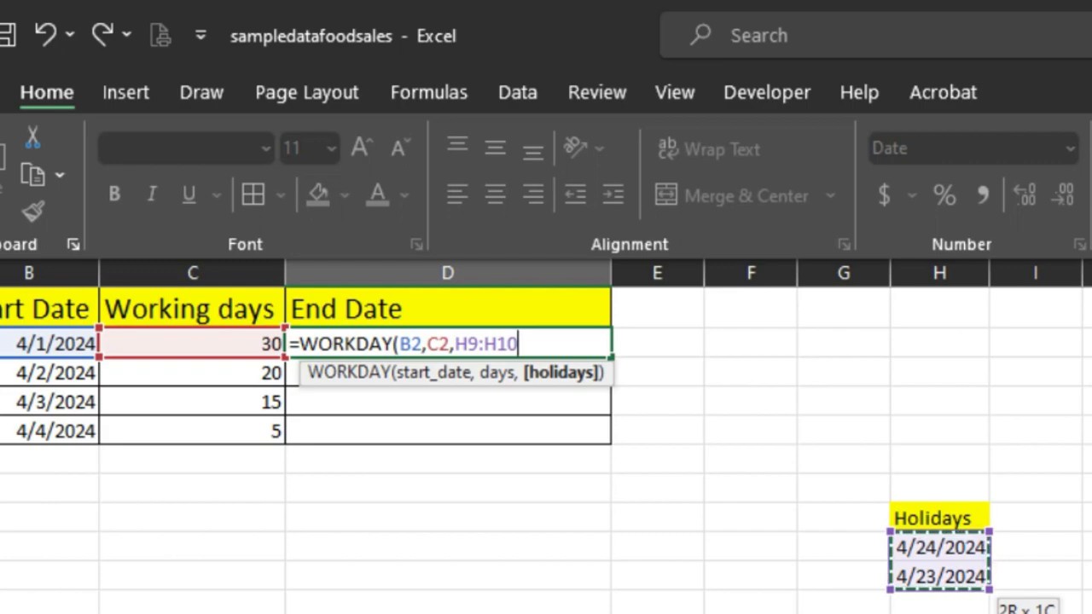
key("F4")
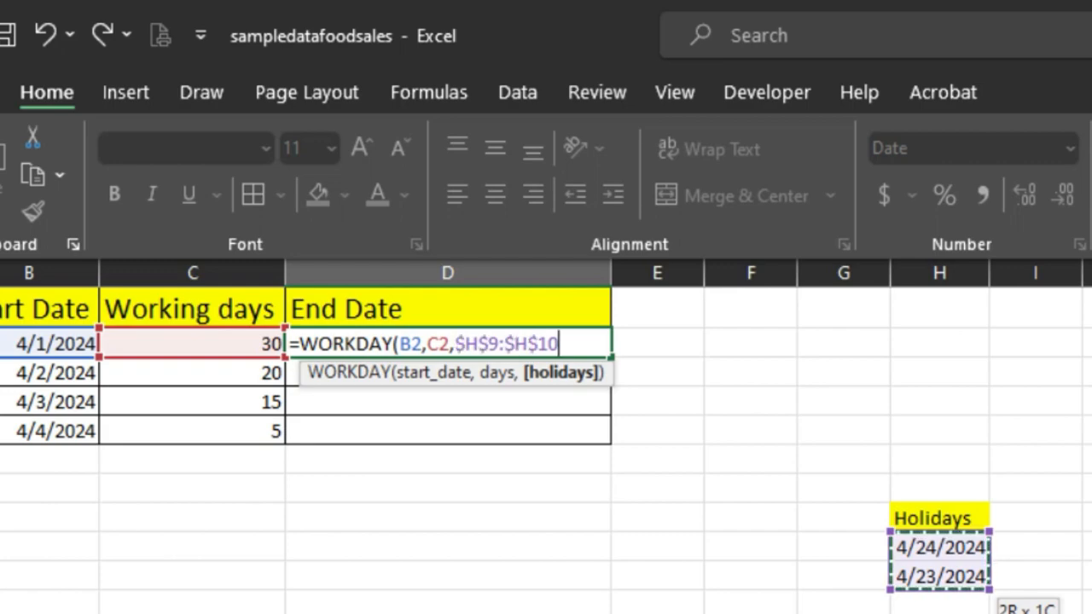
type(")")
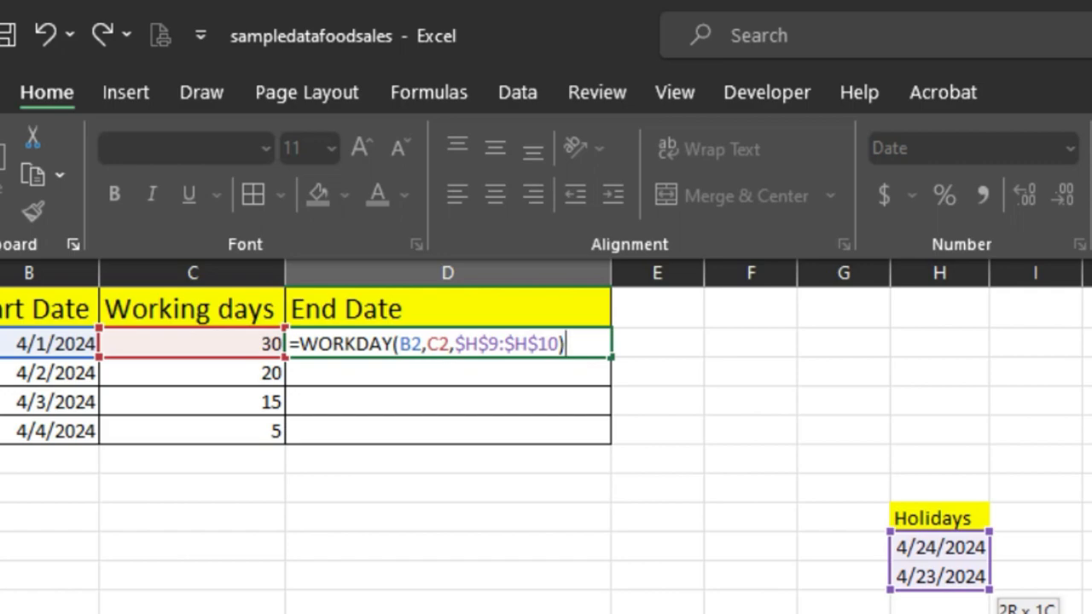
key("Return")
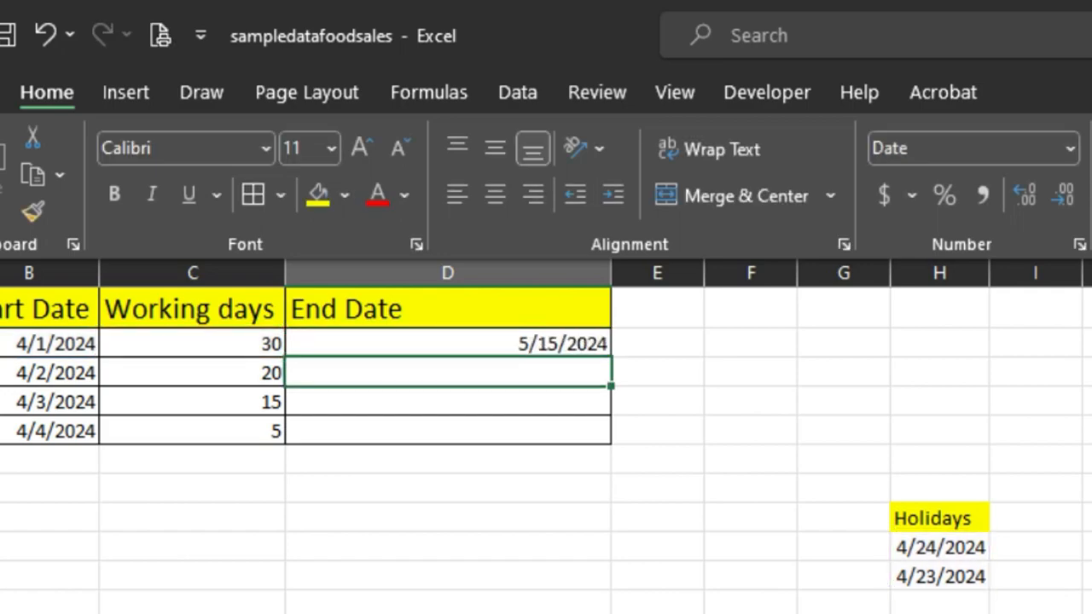
Step: Fill the WORKDAY formula from D2 down to D5
left_click(529, 343)
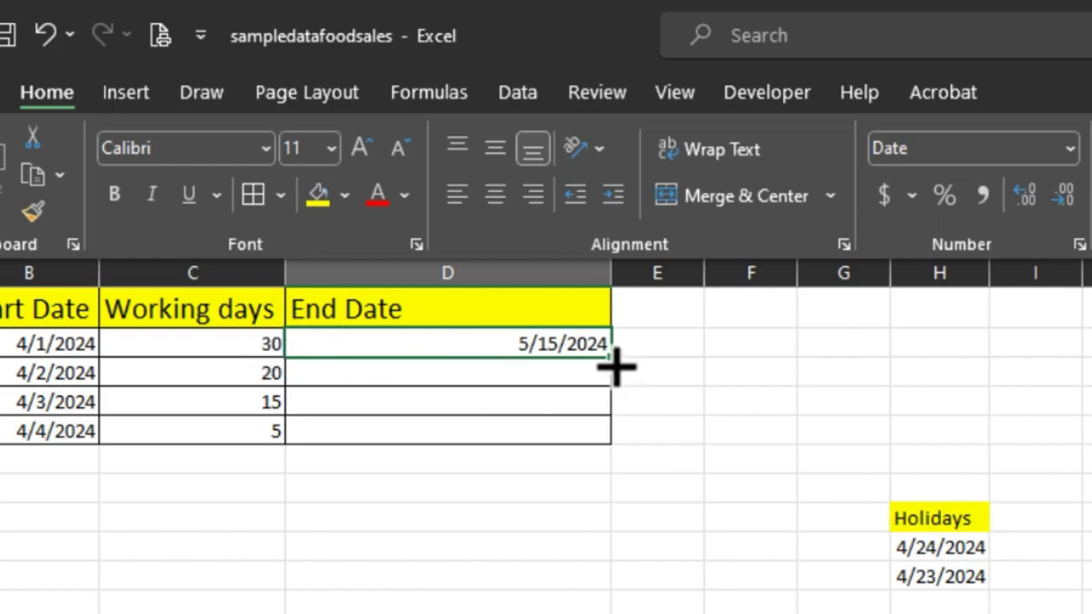
left_click_drag(614, 361, 612, 446)
left_click(751, 401)
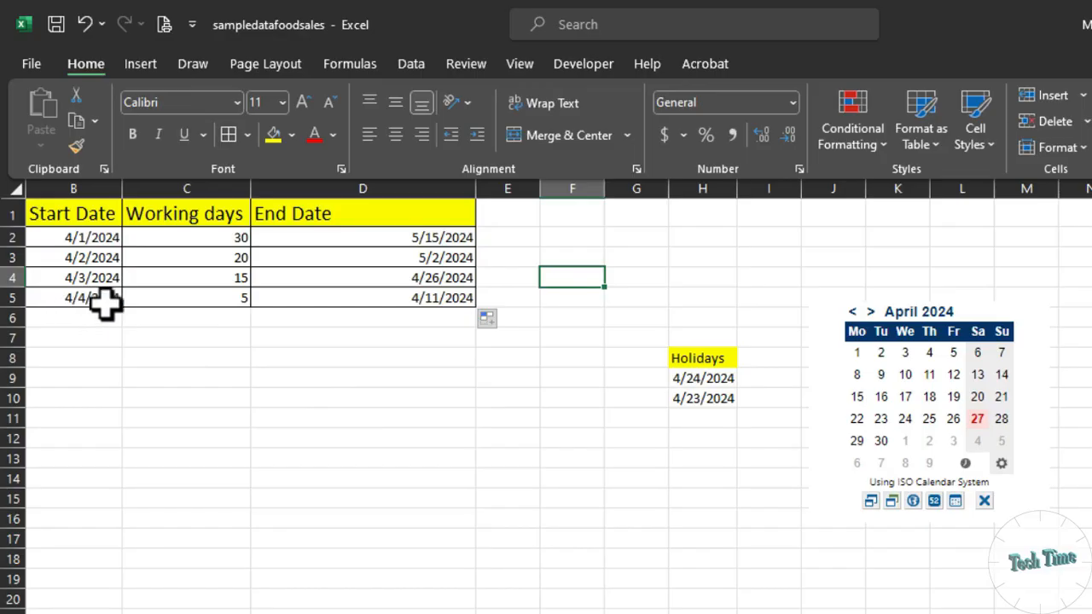
left_click(100, 304)
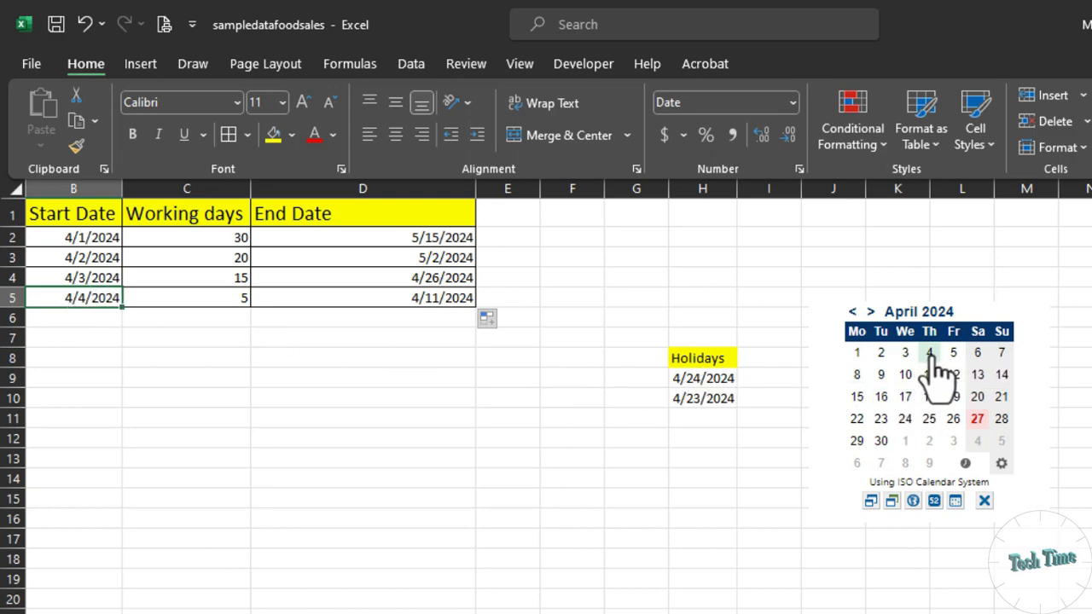
left_click(235, 299)
key("Delete")
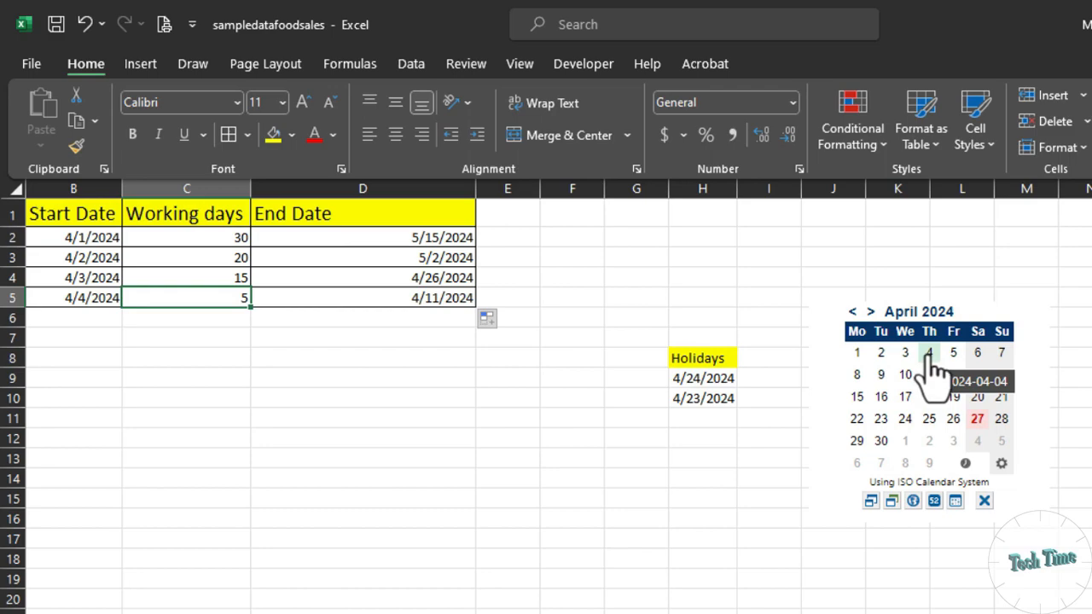
Step: Change the formula's start date in D2 to B2-1 and fill the revised WORKDAY formula down to D5
double_click(386, 243)
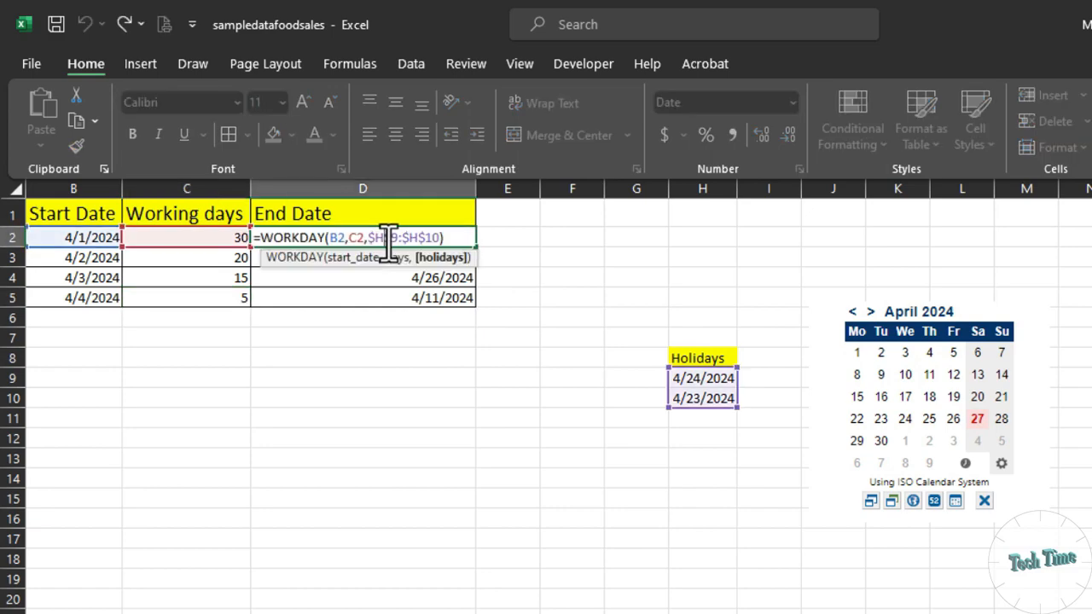
left_click(346, 240)
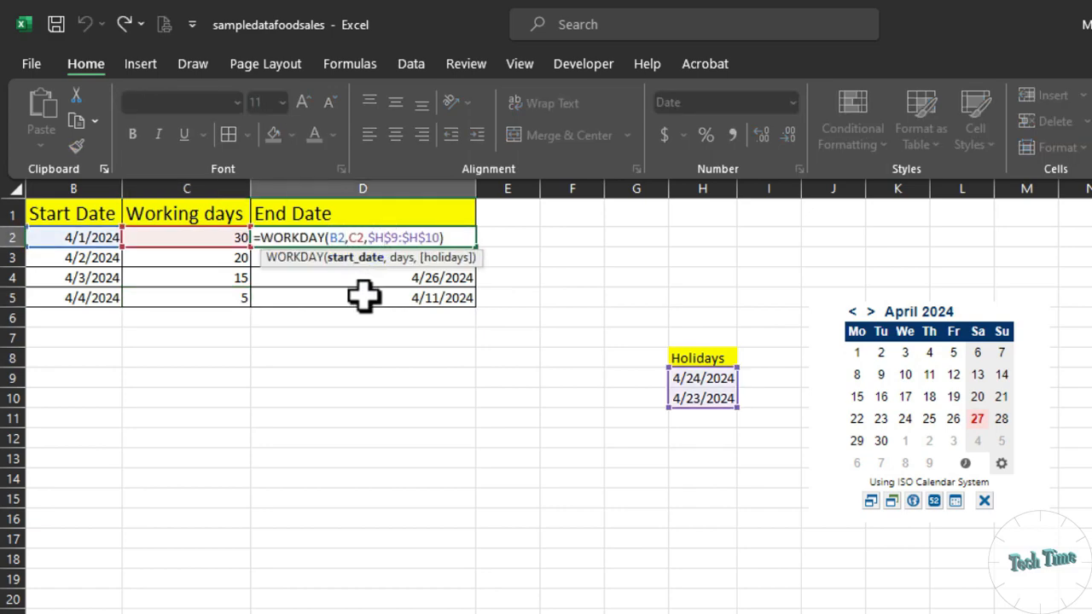
type("-1")
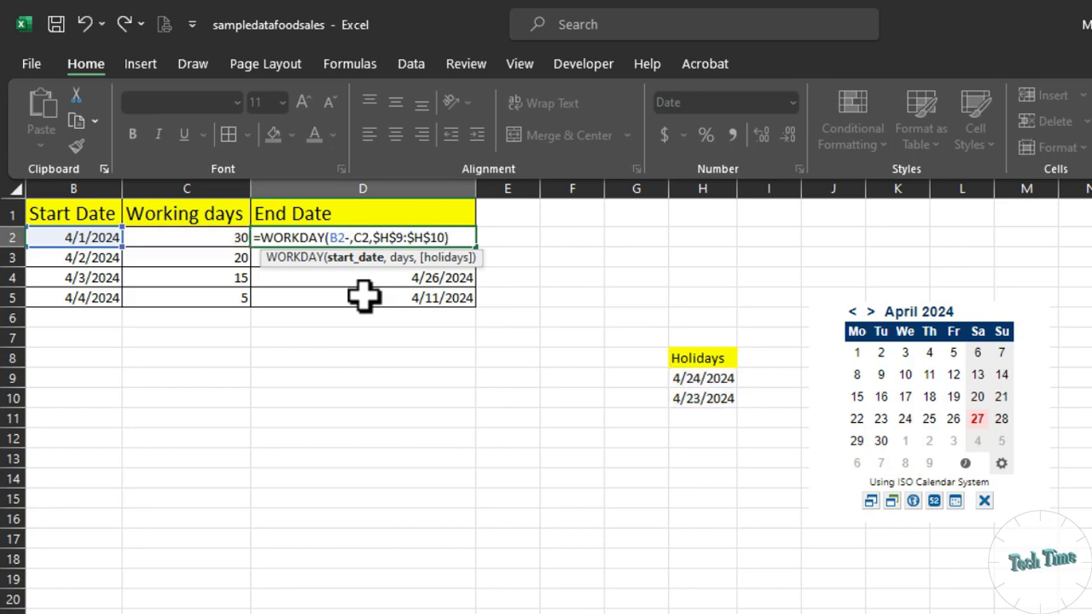
left_click(452, 237)
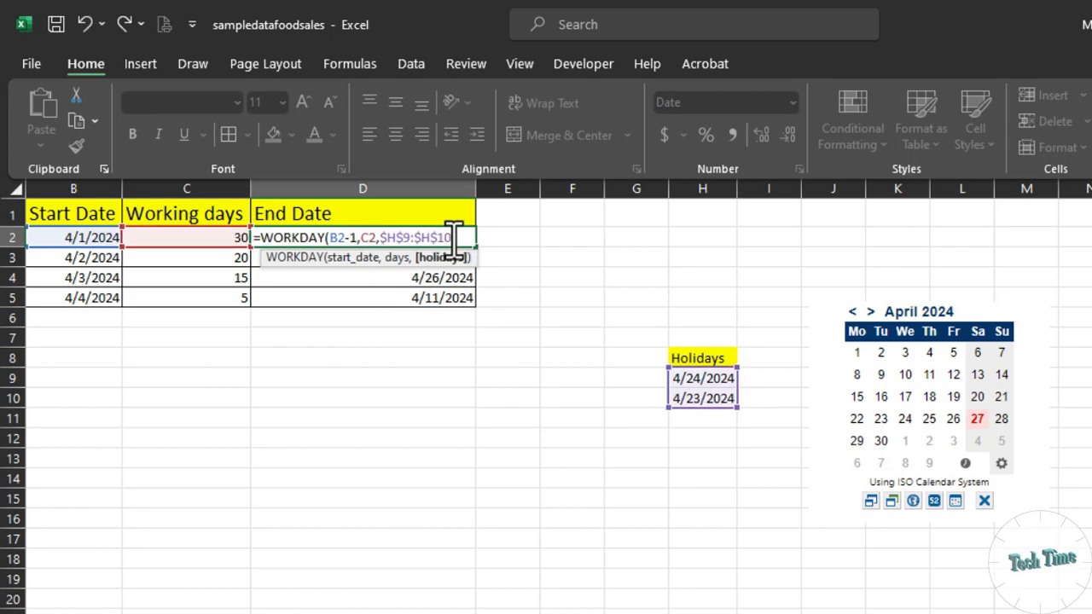
key("ctrl+Return")
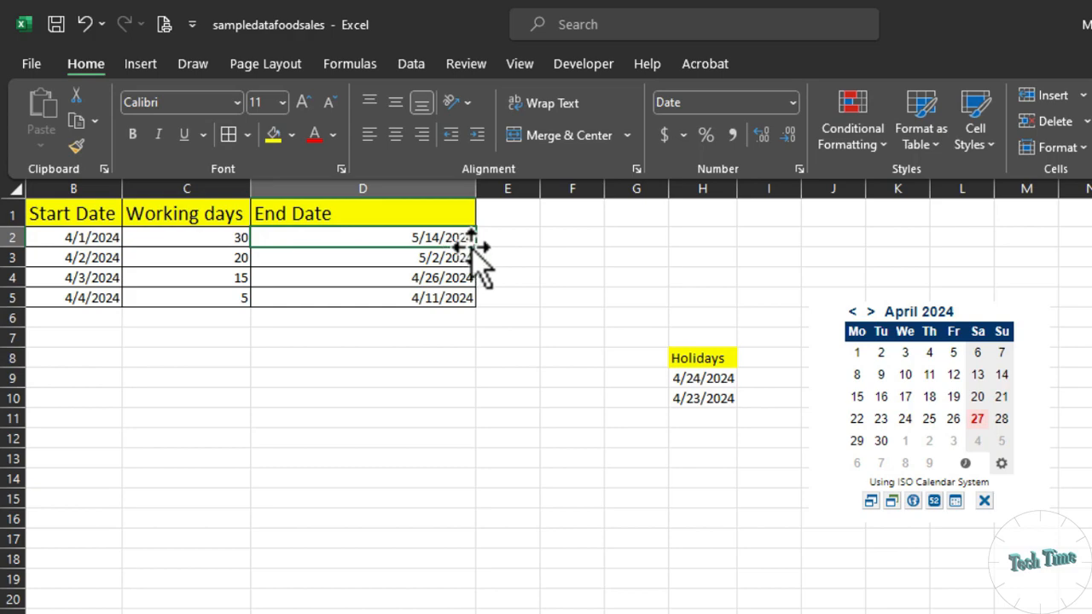
left_click_drag(476, 247, 472, 313)
left_click(385, 356)
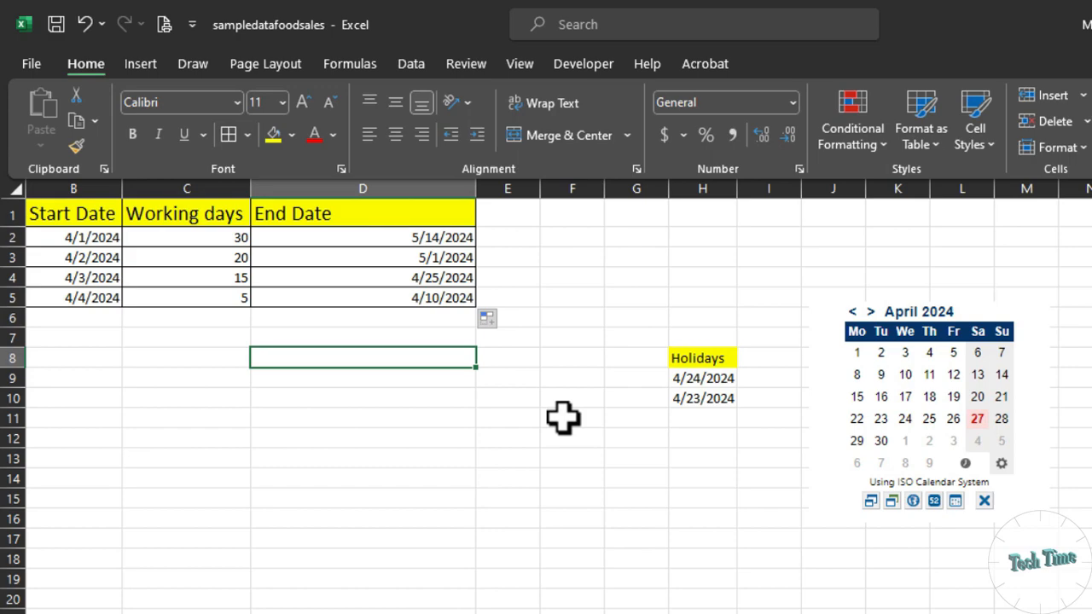
Step: Undo the last fill and clear the End Date formulas in D2:D5
key("ctrl+z")
left_click(571, 317)
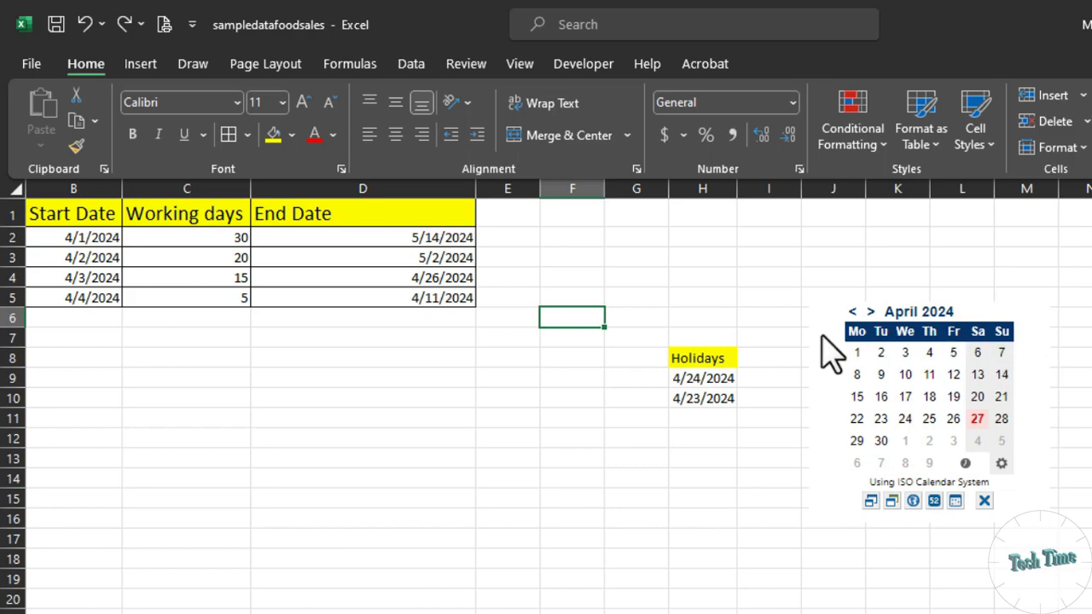
left_click_drag(341, 237, 358, 298)
key("Delete")
Step: Enter =WORKDAY.INTL(B2,C2,3,H9:H10) in D2 to calculate the first end date with Monday and Tuesday as the weekend
type("=workda")
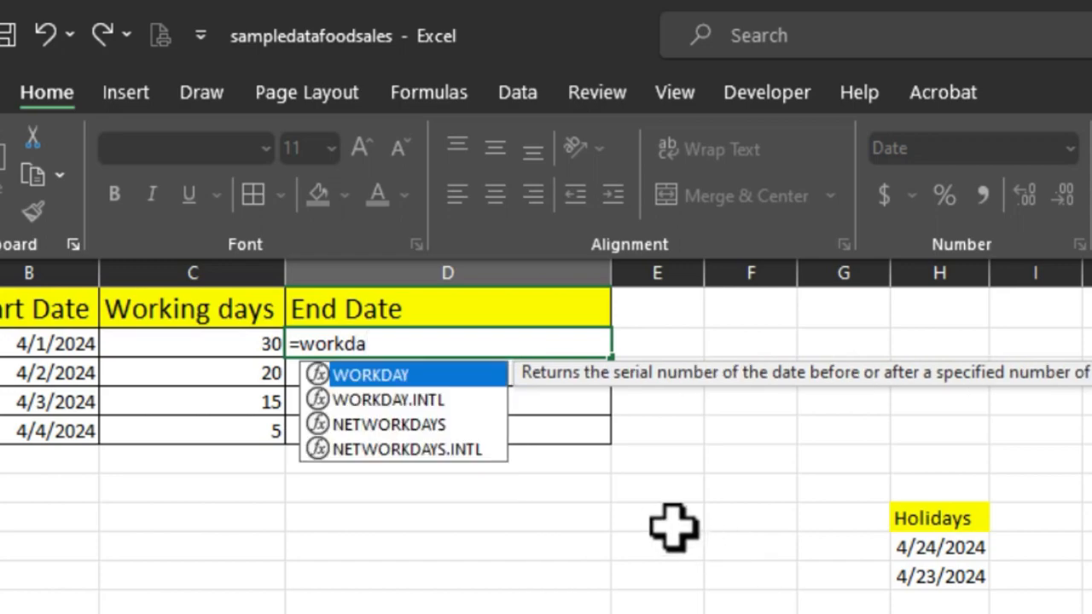
left_click(416, 408)
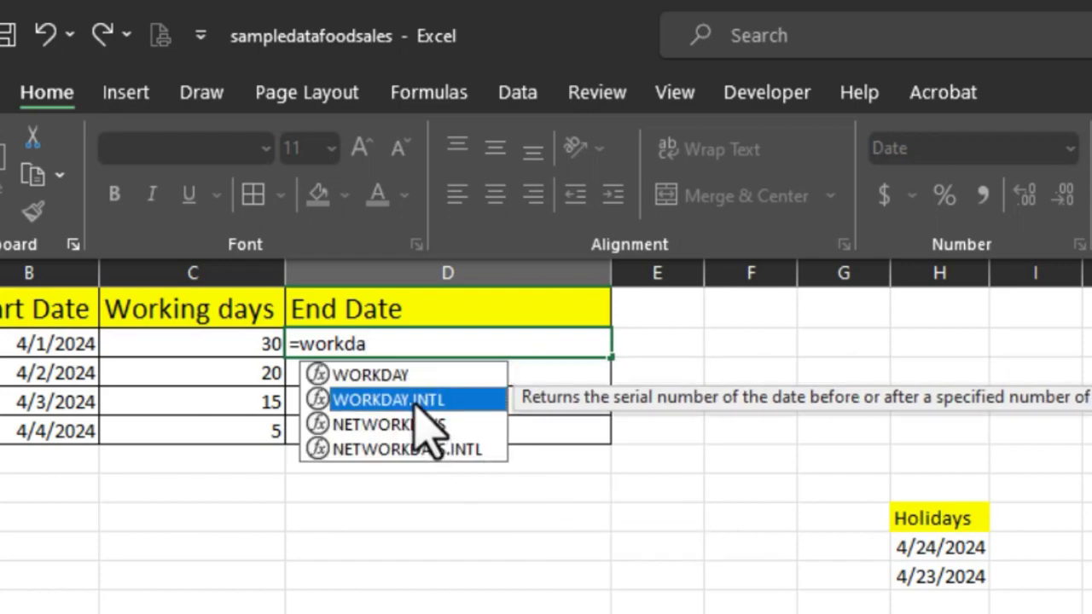
key("Tab")
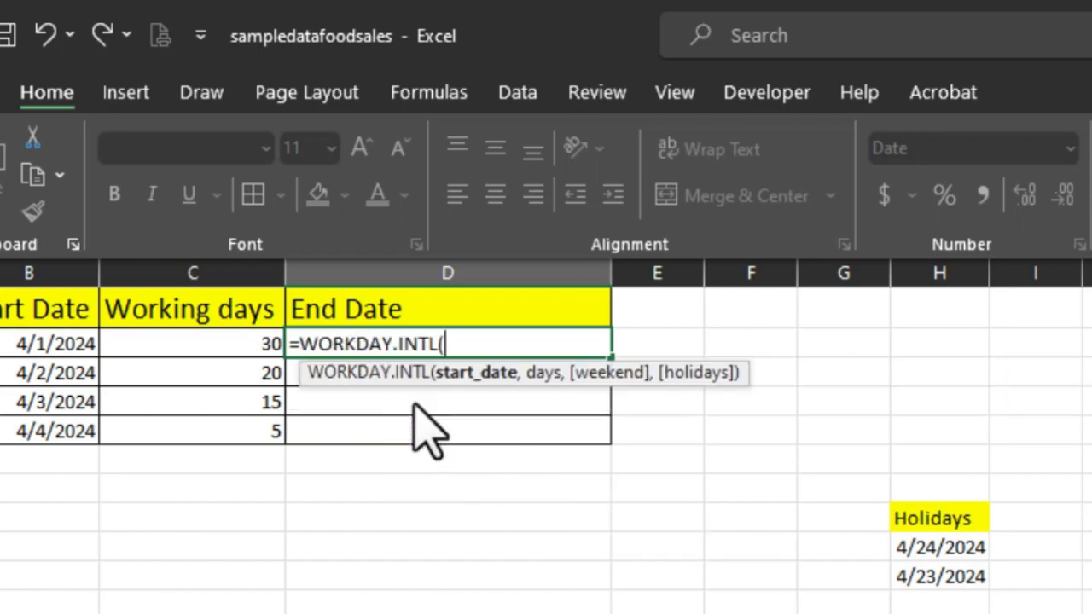
left_click(73, 345)
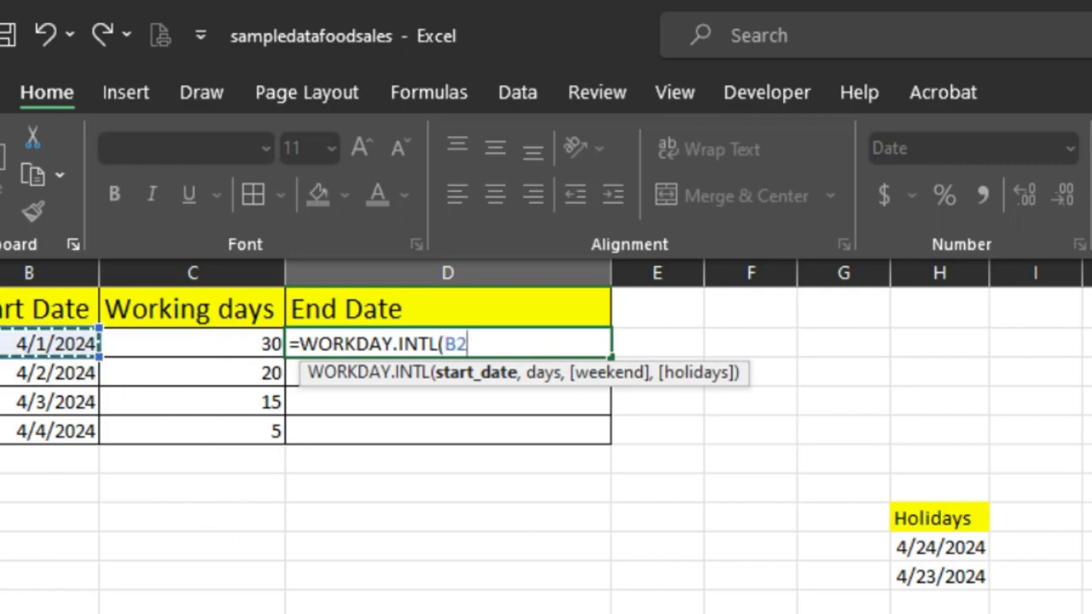
type(",")
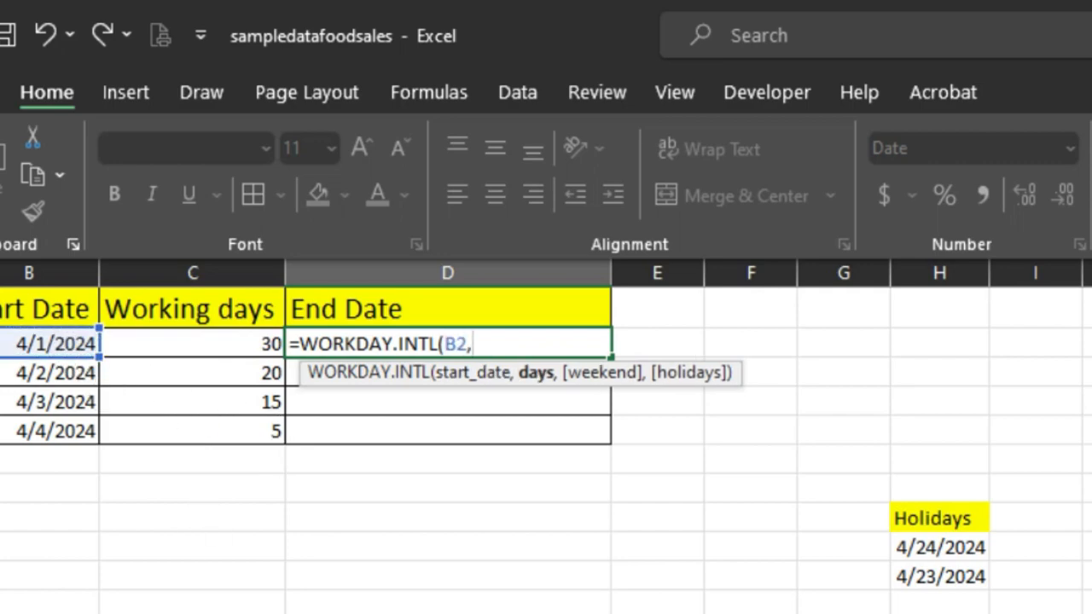
left_click(244, 342)
type(",3")
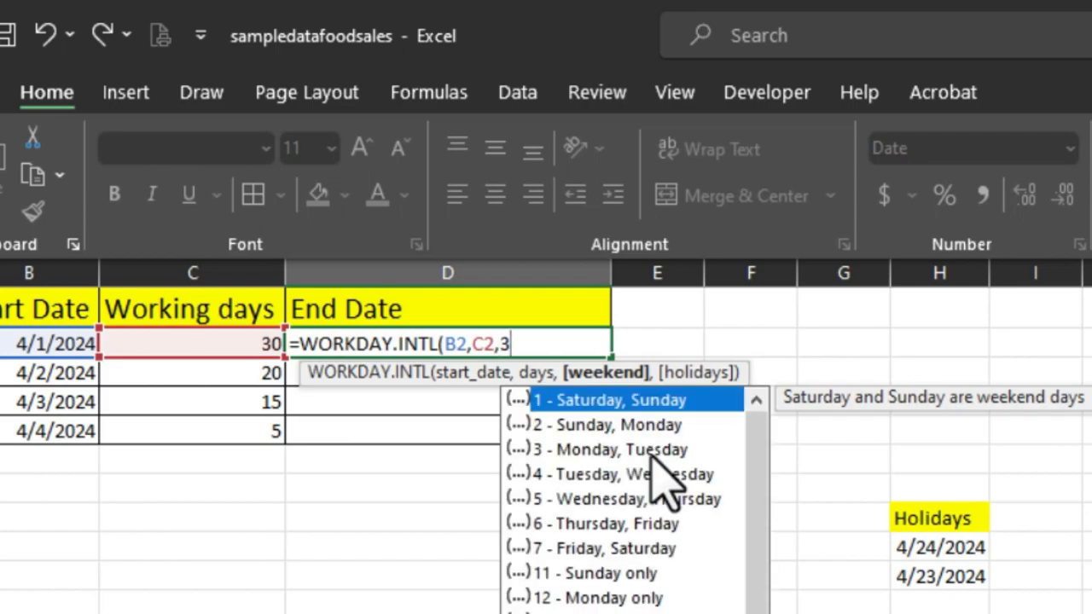
double_click(577, 453)
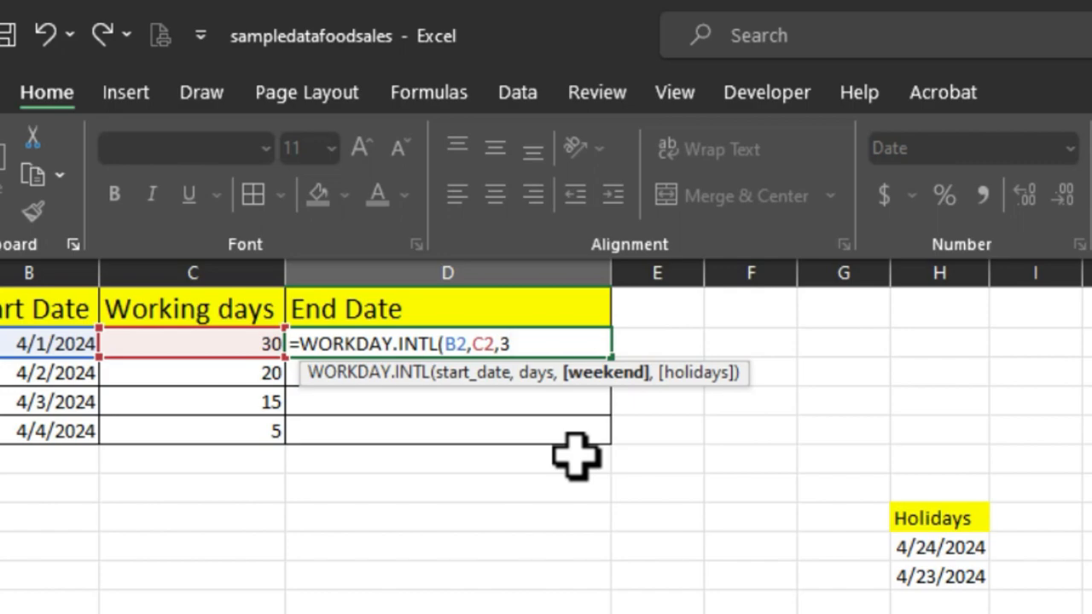
type(",")
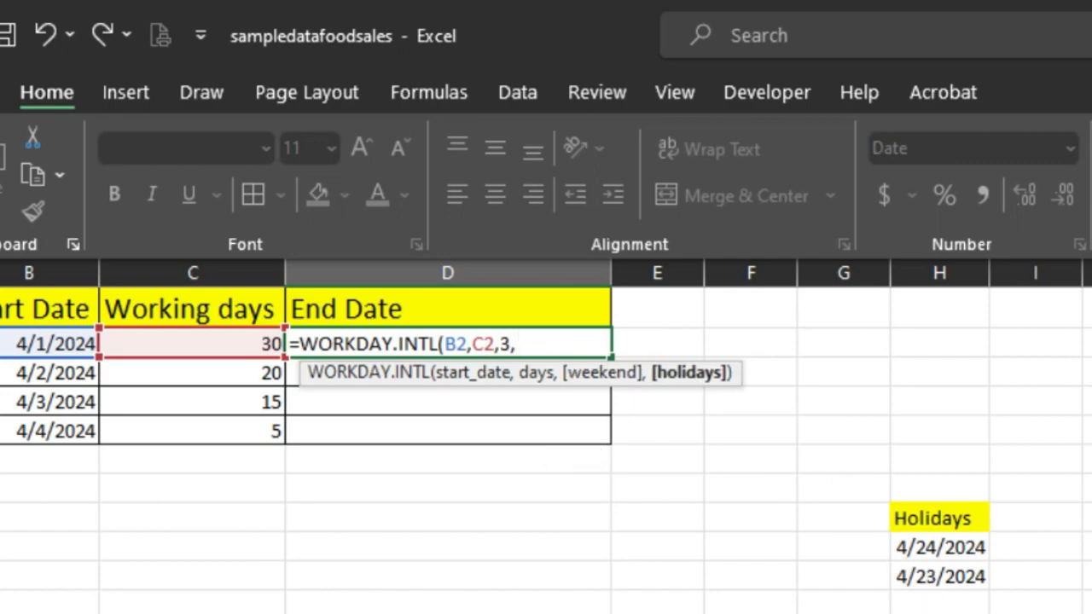
left_click_drag(902, 551, 934, 579)
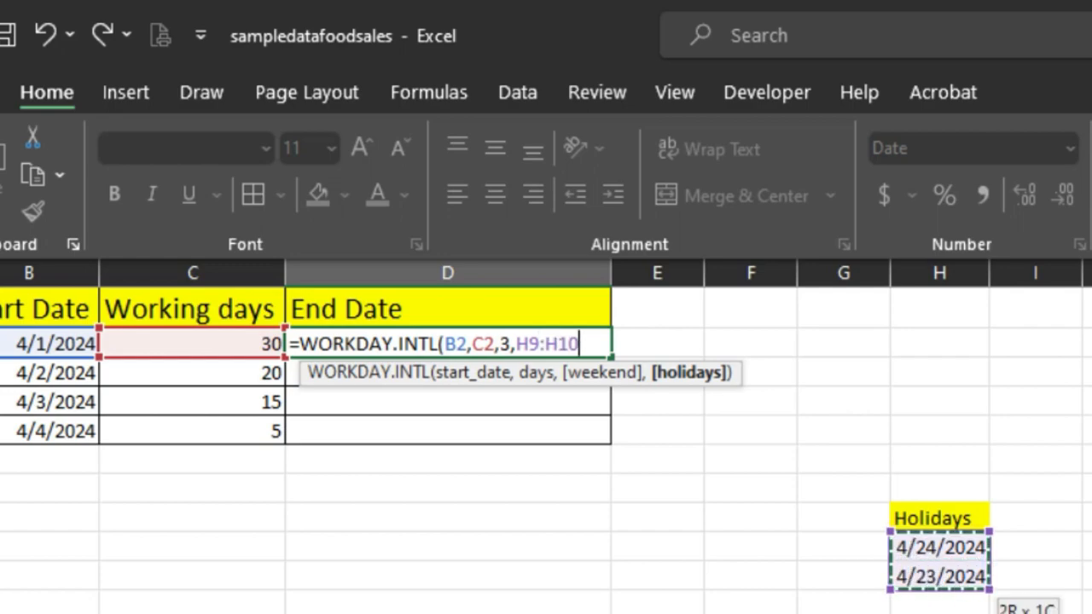
type(")")
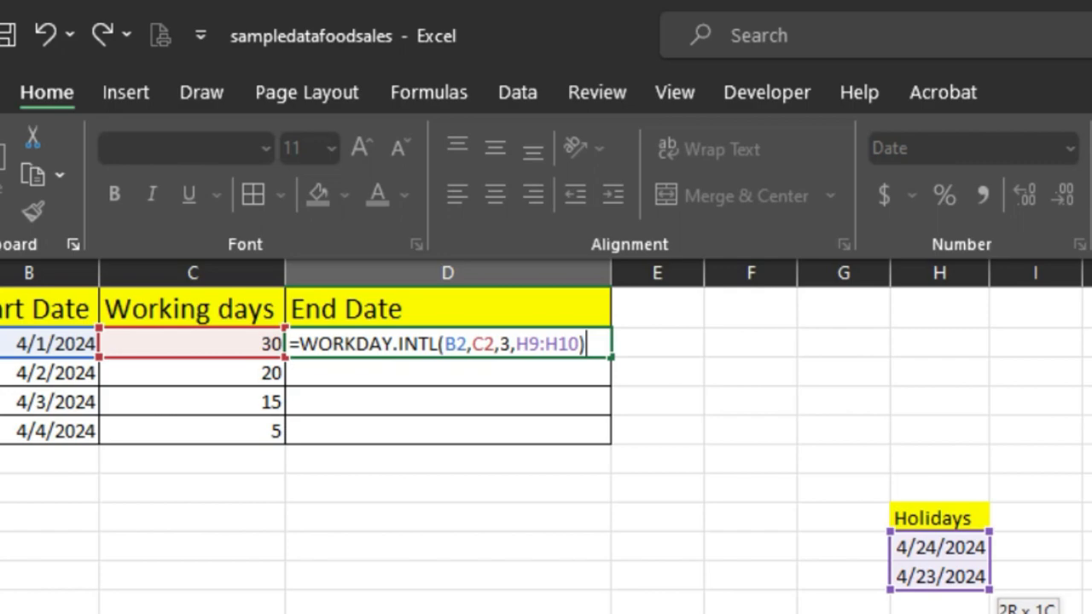
key("Return")
Step: Fill the WORKDAY.INTL formula from D2 down to D5, and clear the End Date results in D2:D5
left_click(597, 346)
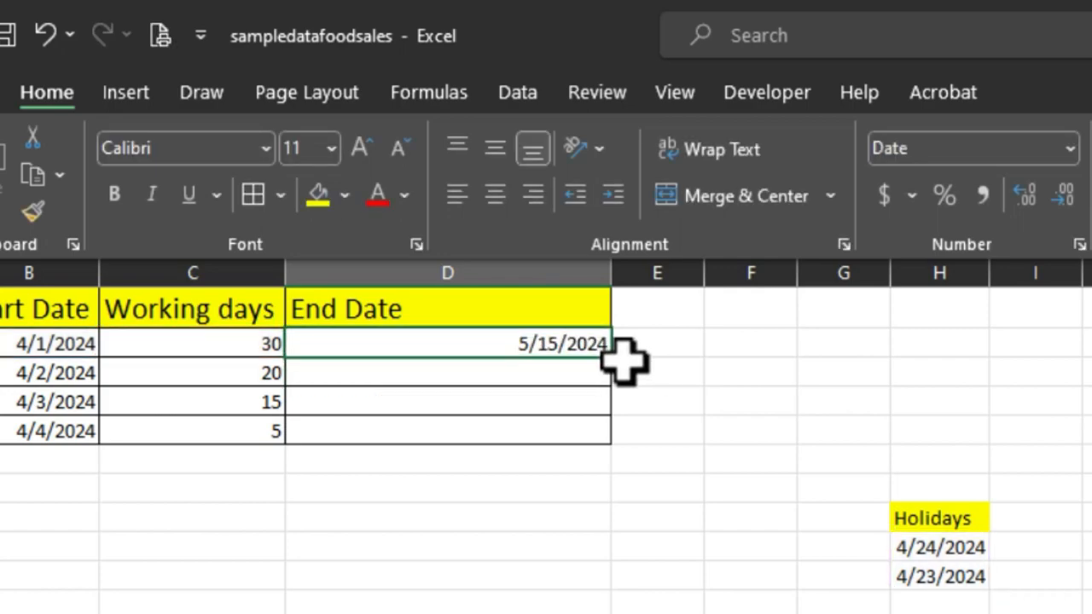
left_click_drag(610, 358, 605, 450)
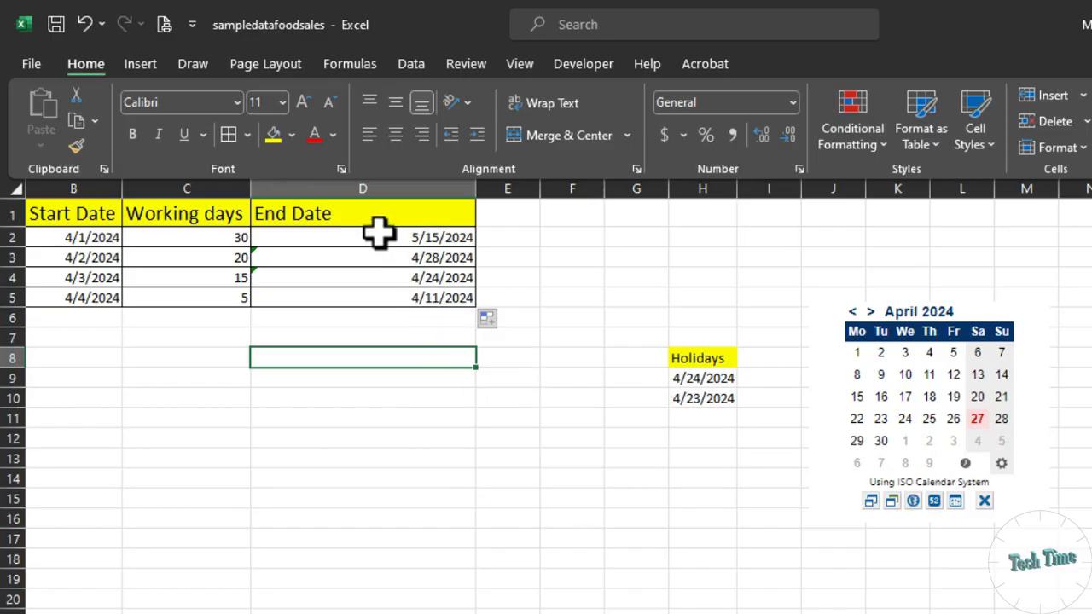
left_click_drag(378, 239, 424, 290)
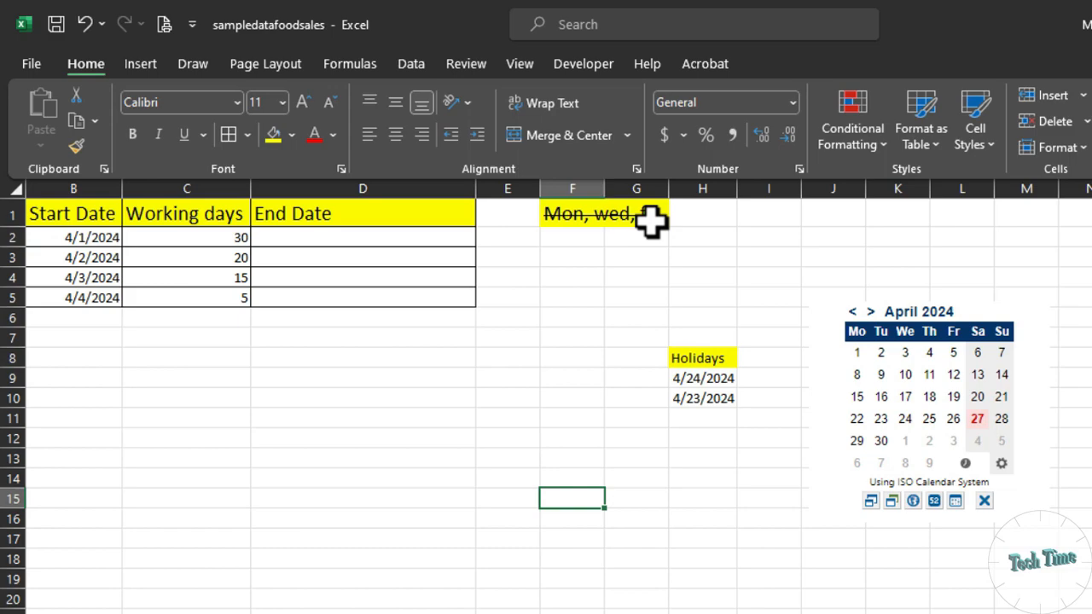
Step: Start a WORKDAY.INTL formula in D2 with B2 as the start date and C2 as the number of days
left_click(383, 236)
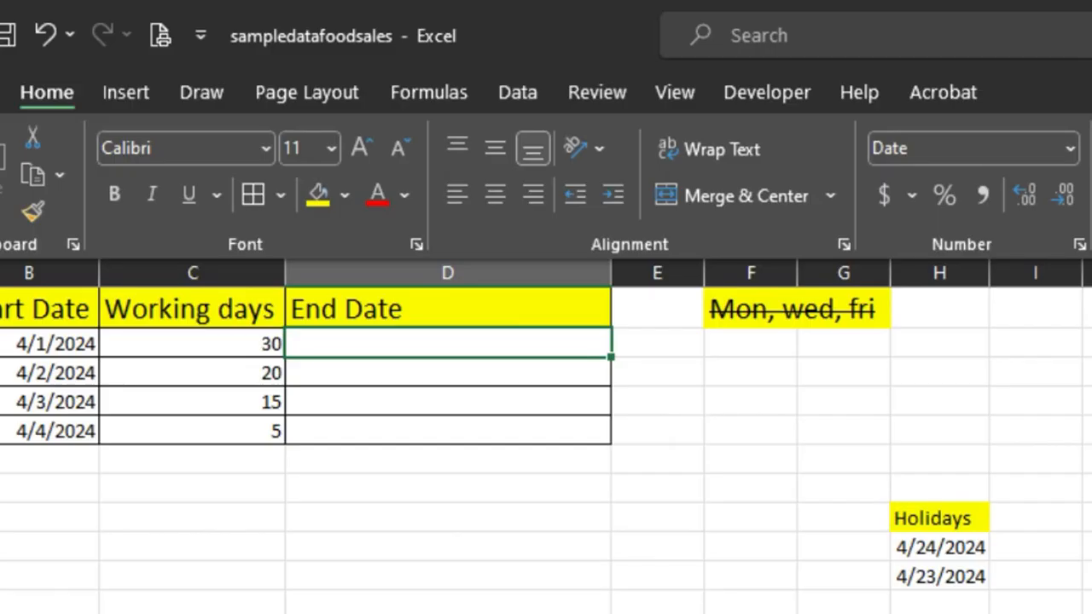
type("=workda")
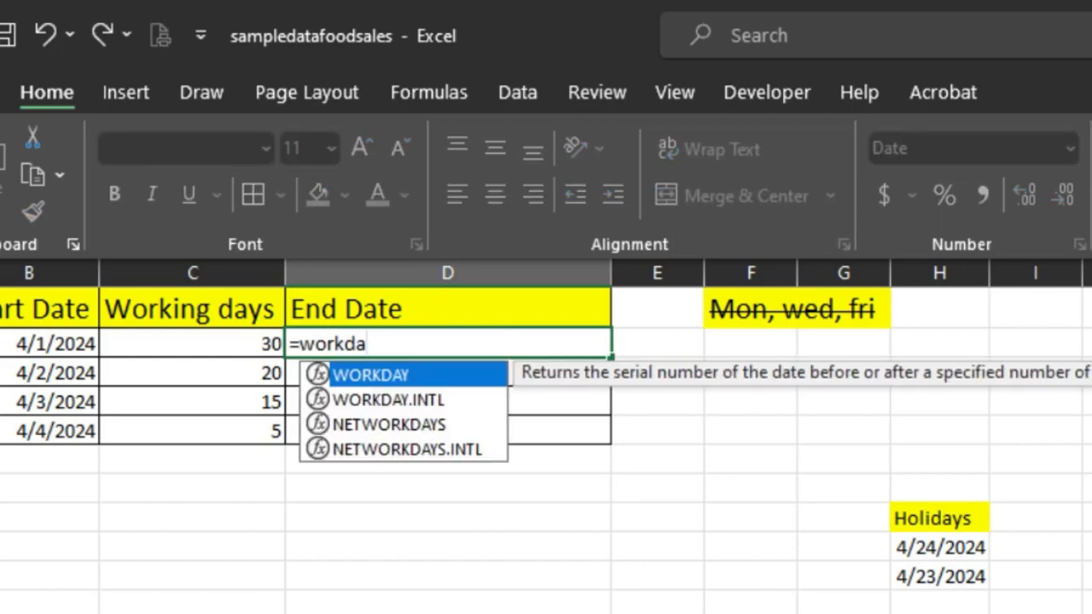
key("Down")
key("Tab")
left_click(85, 348)
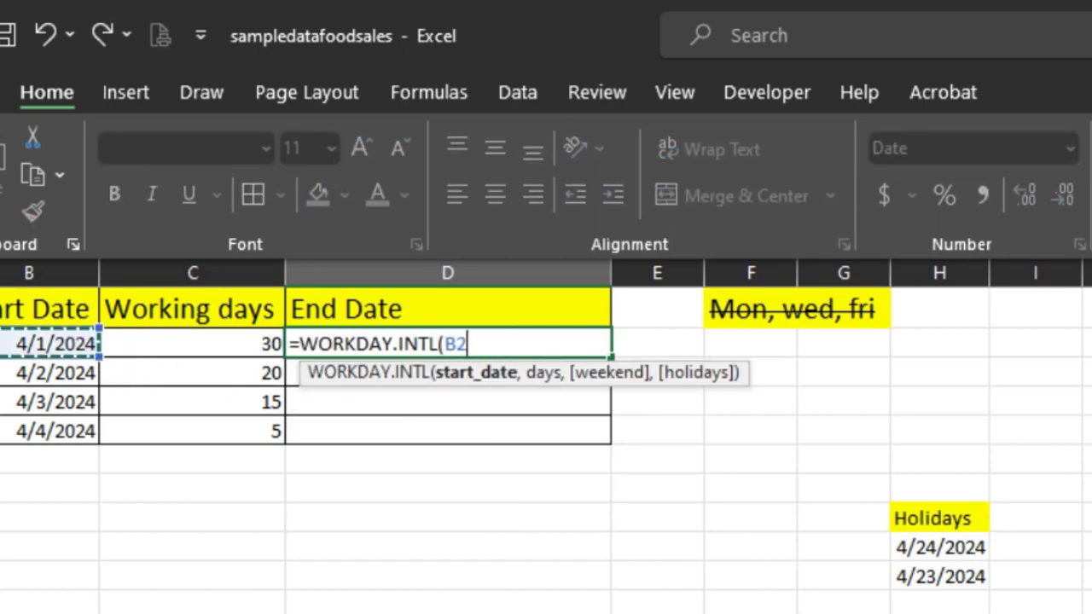
type(",")
left_click(214, 345)
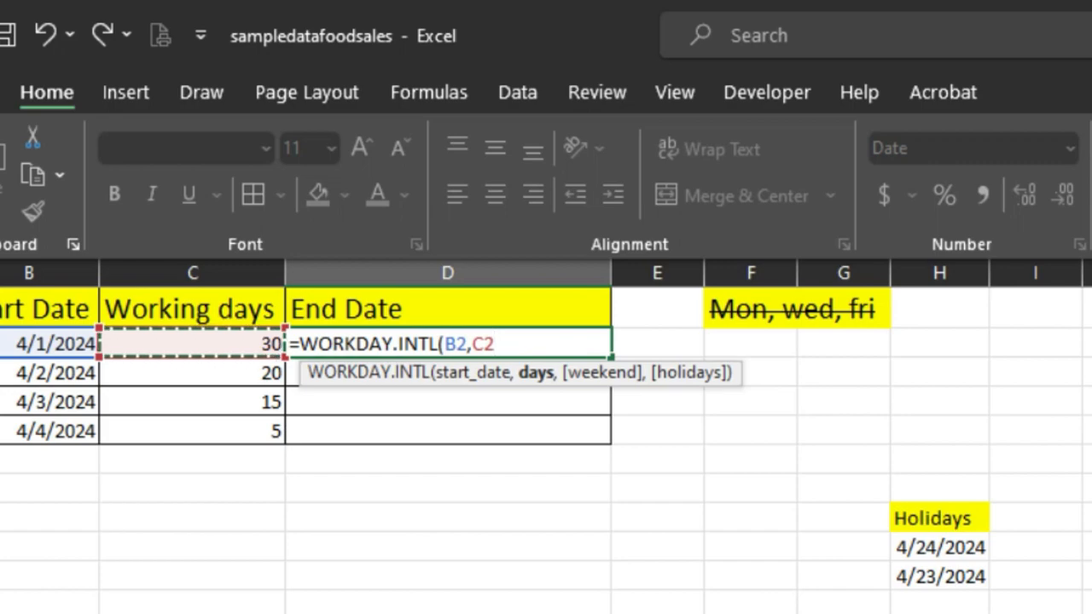
type(",")
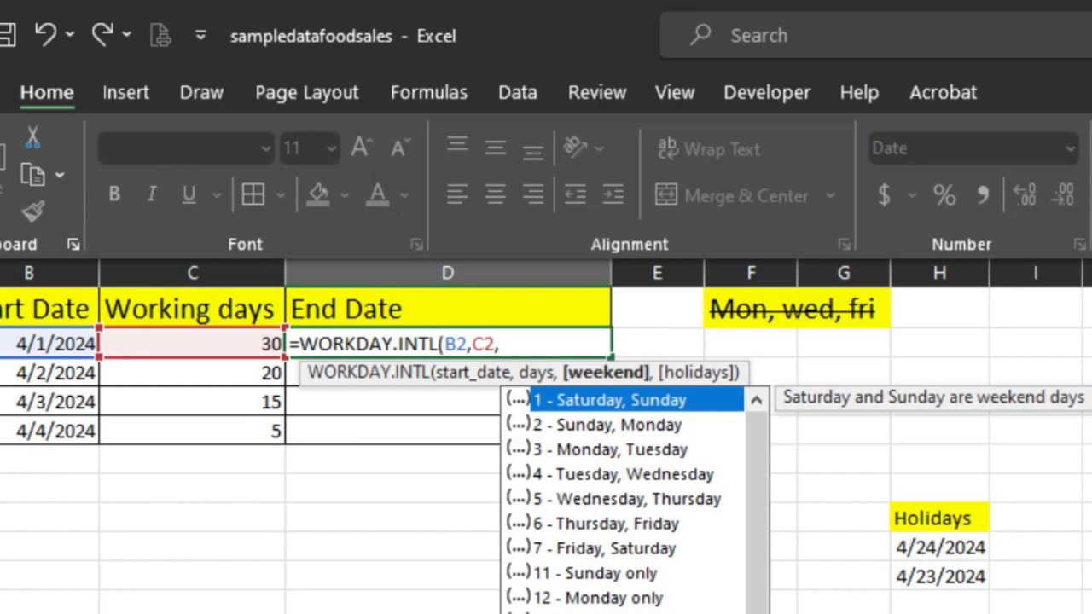
Step: Complete the D2 formula with the custom weekend pattern "1010111" and fill it down to D5
type("\"\"")
left_click(513, 341)
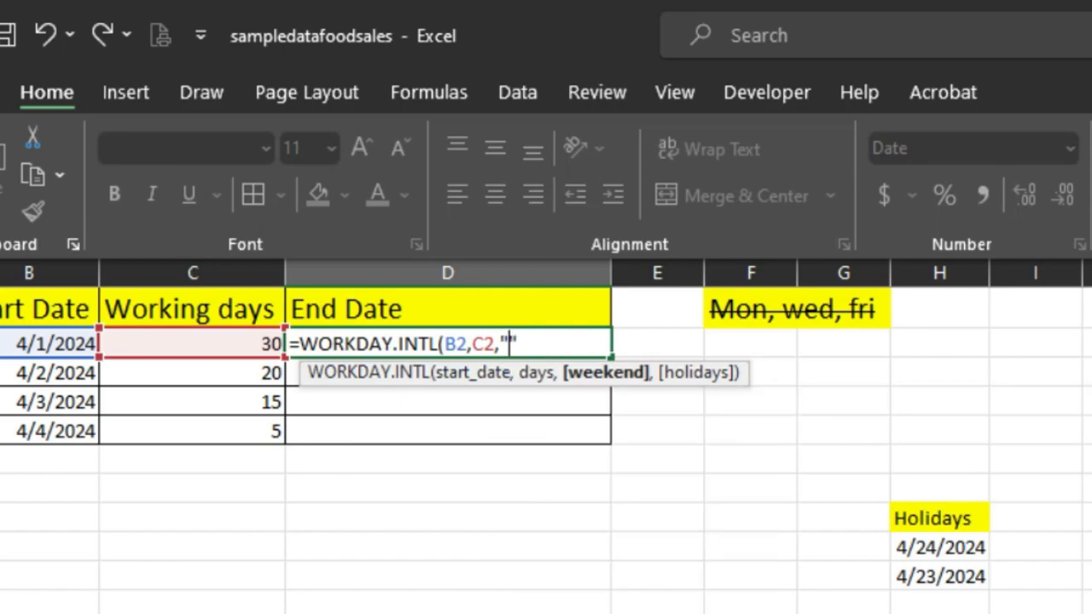
type("1")
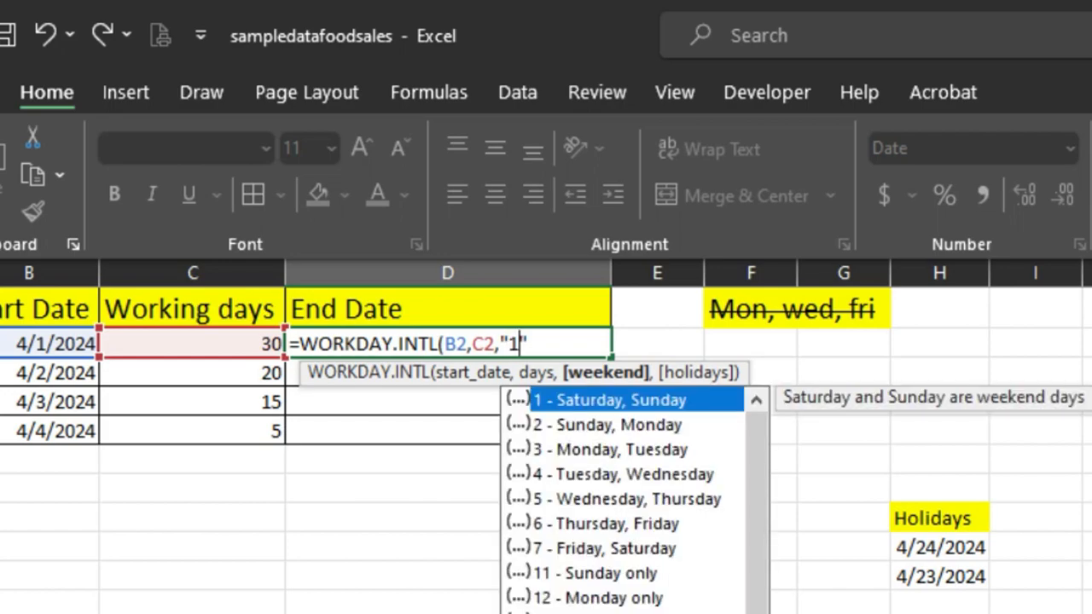
type("010")
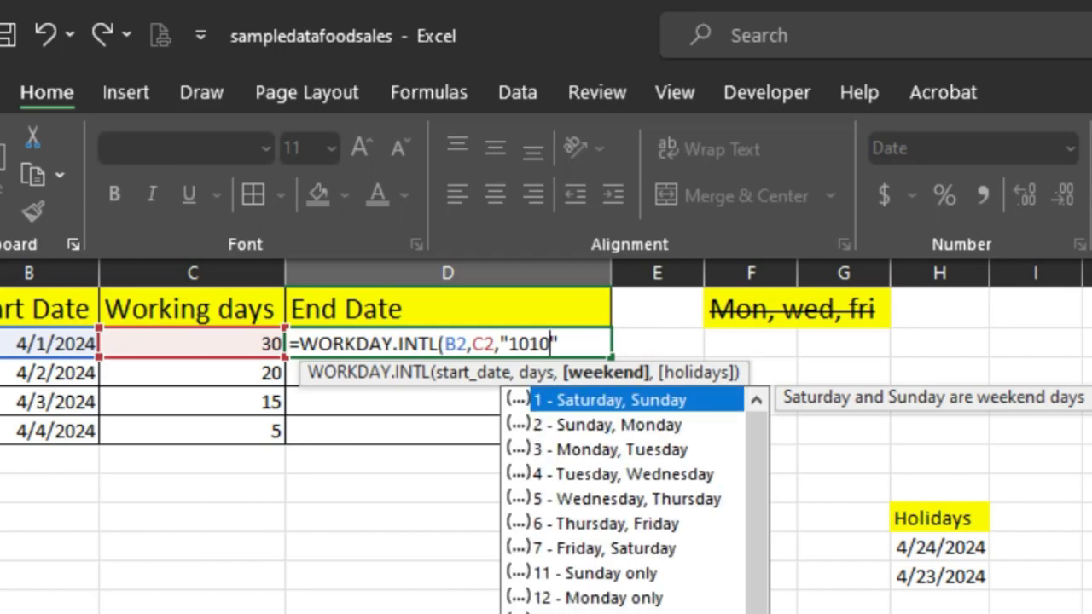
type("1")
type("11")
type("\")")
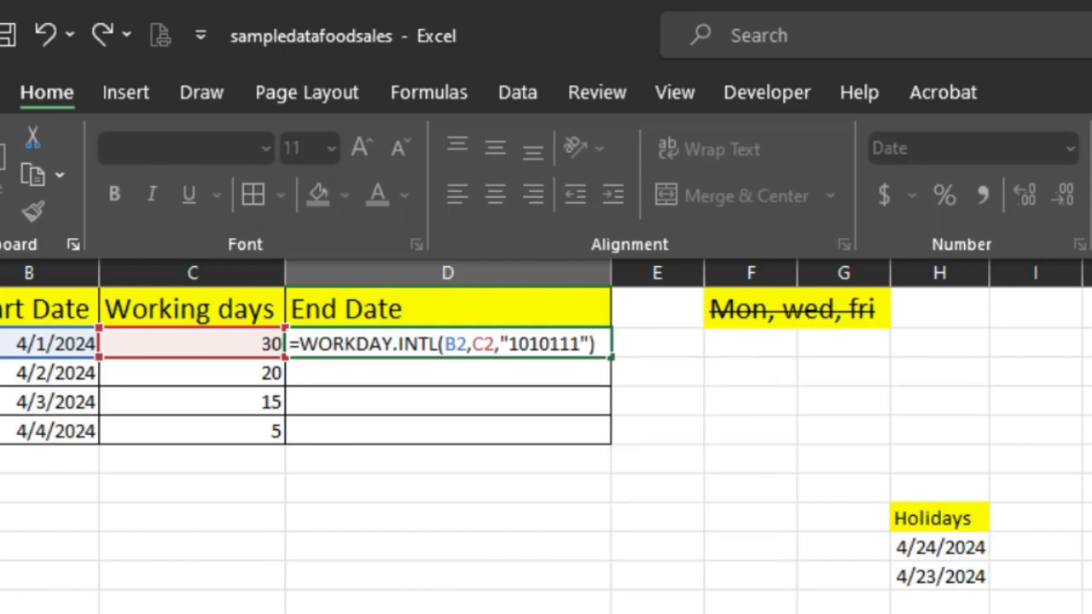
key("Return")
left_click(597, 346)
left_click_drag(613, 360, 614, 431)
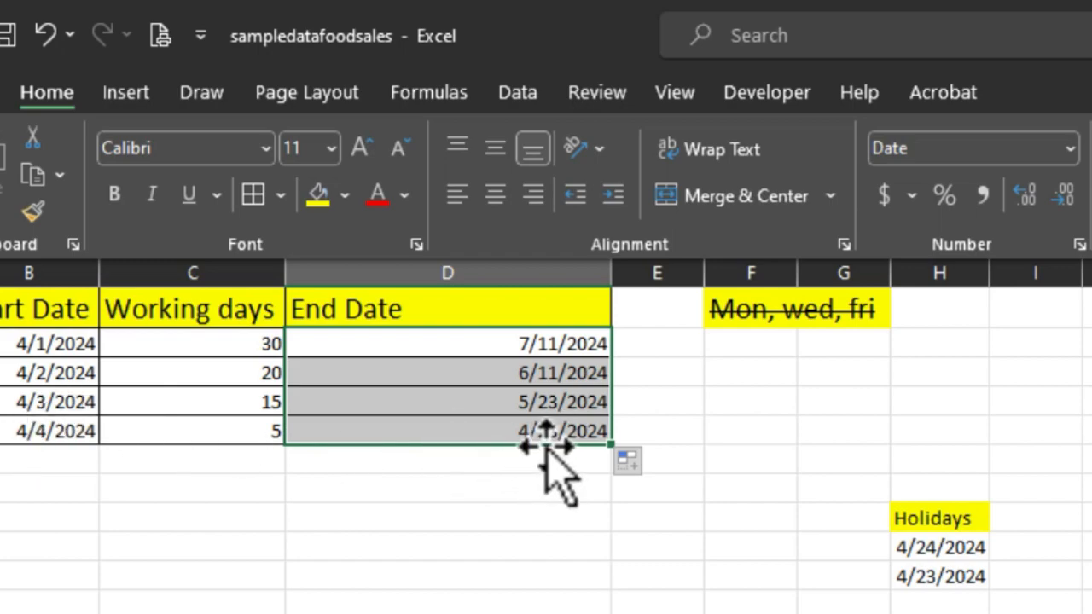
Step: Add the holidays range H9:H10 to the WORKDAY.INTL formula in D2 and fill the revised formula down to D5
double_click(567, 342)
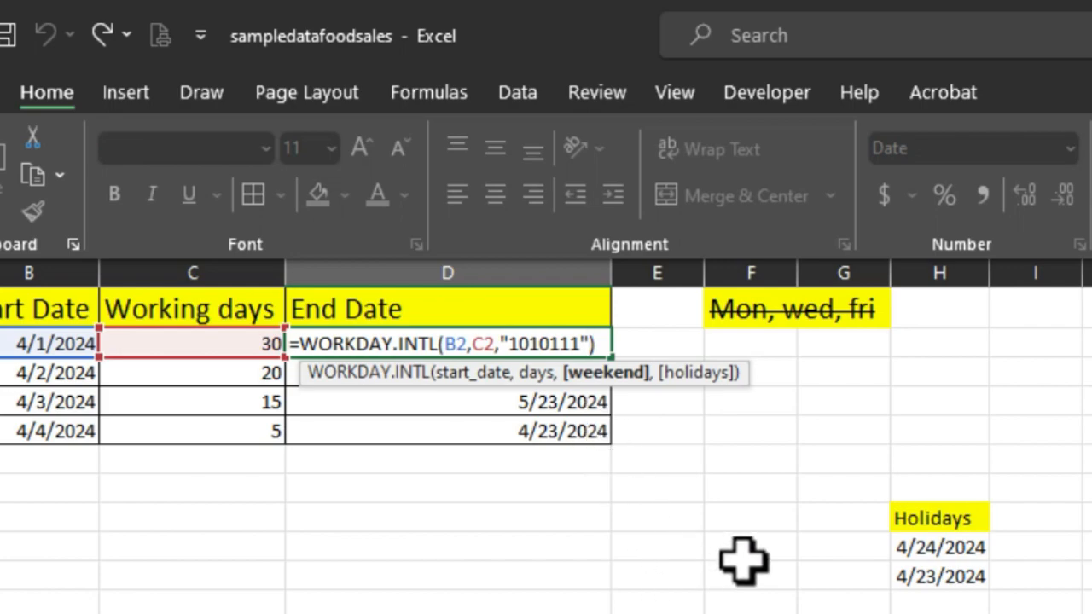
type(",")
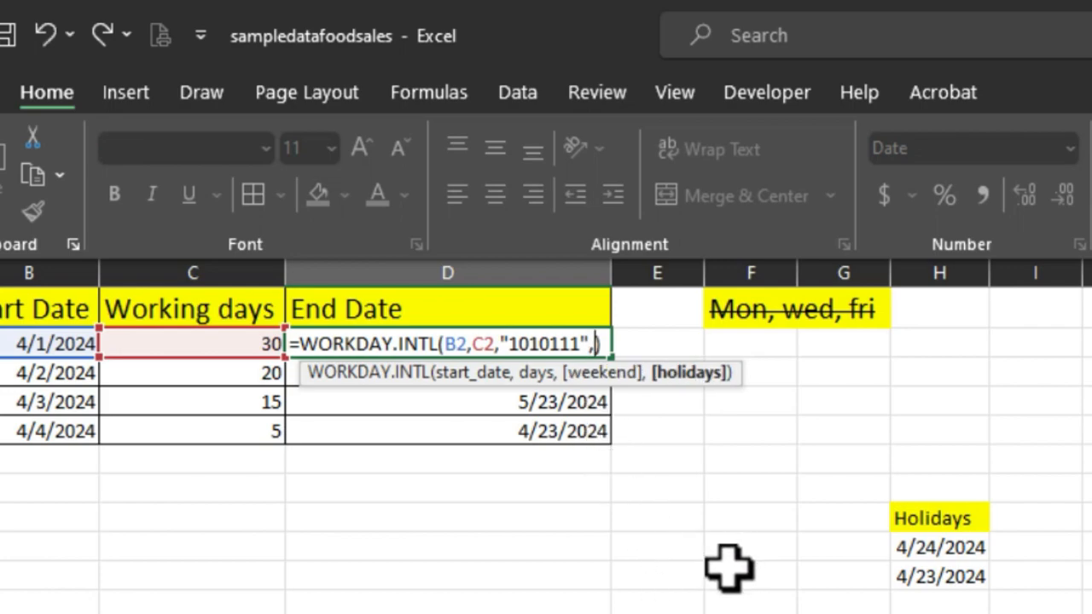
left_click_drag(901, 550, 932, 565)
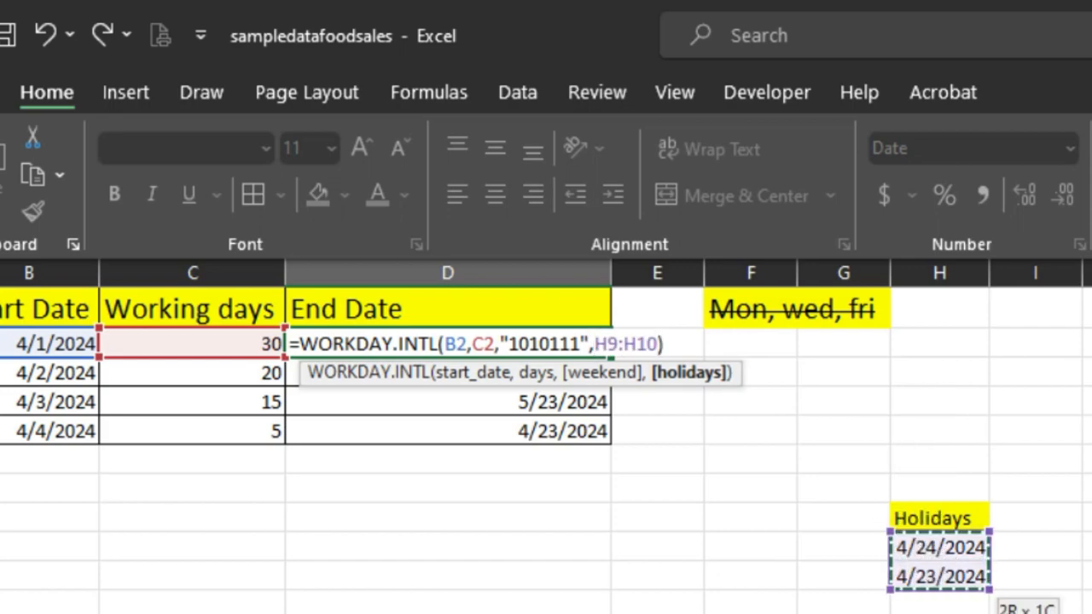
key("Return")
left_click(558, 346)
left_click_drag(613, 361, 611, 435)
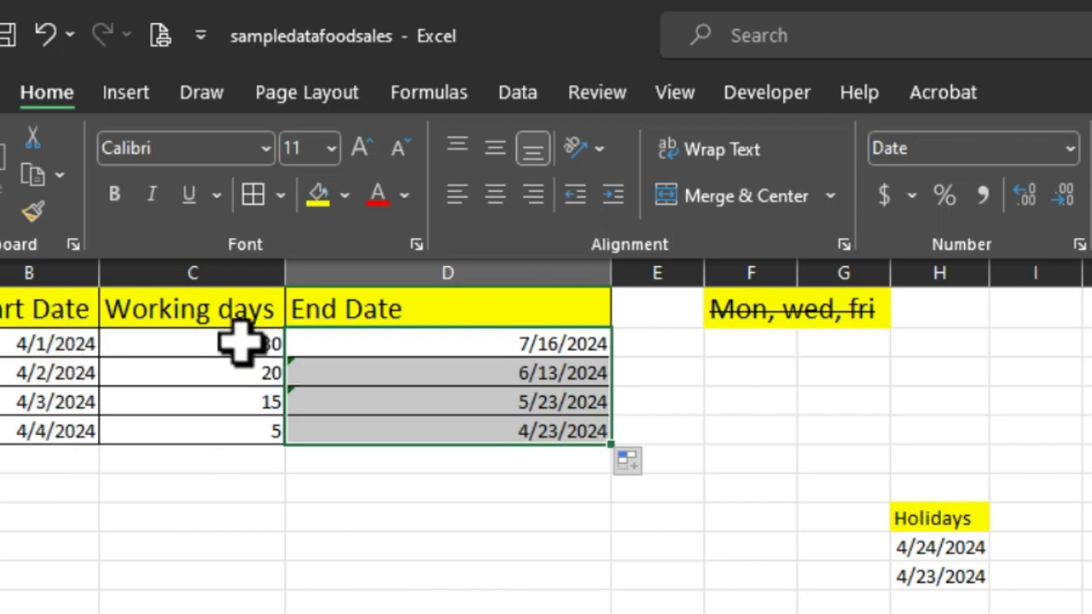
left_click(581, 438)
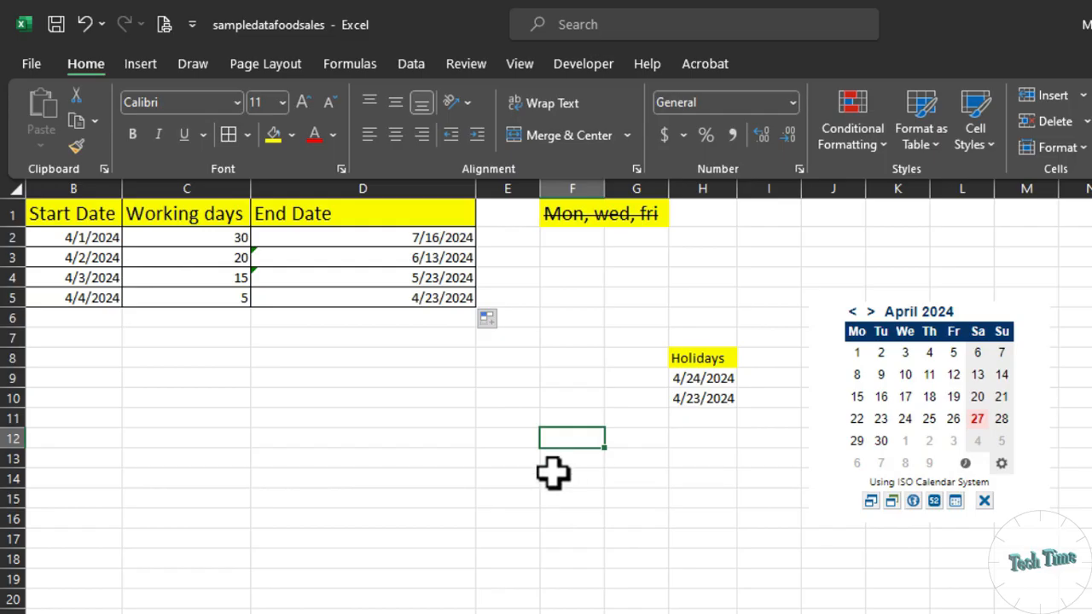